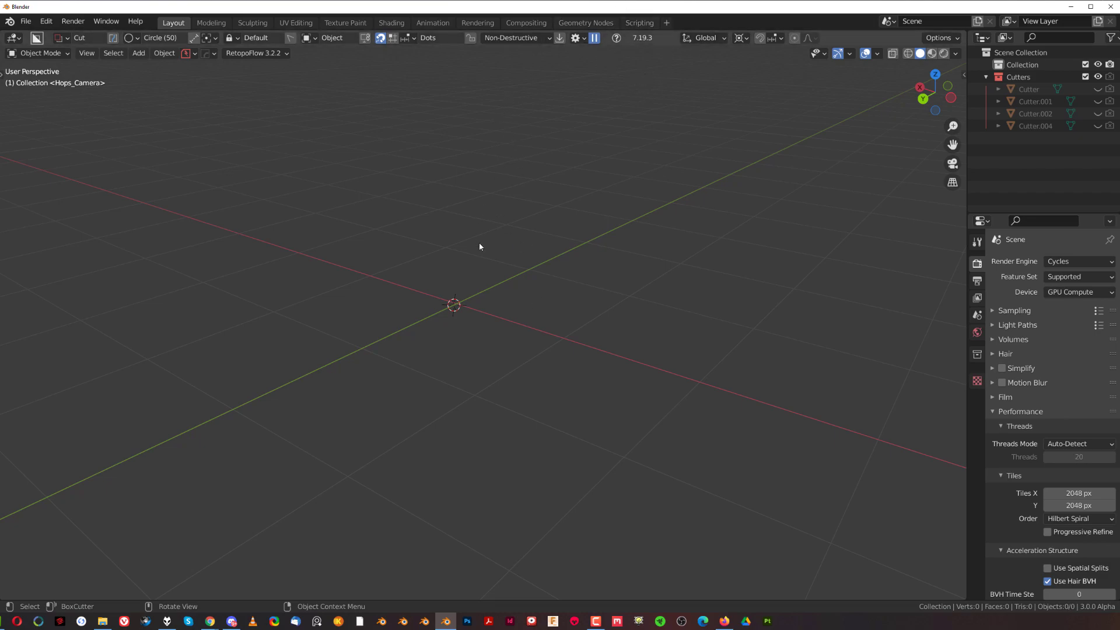
# From a top-down view, switch the BoxCutter shape to Ngon
pyautogui.moveTo(463, 339); pyautogui.dragTo(545, 290, button='middle')
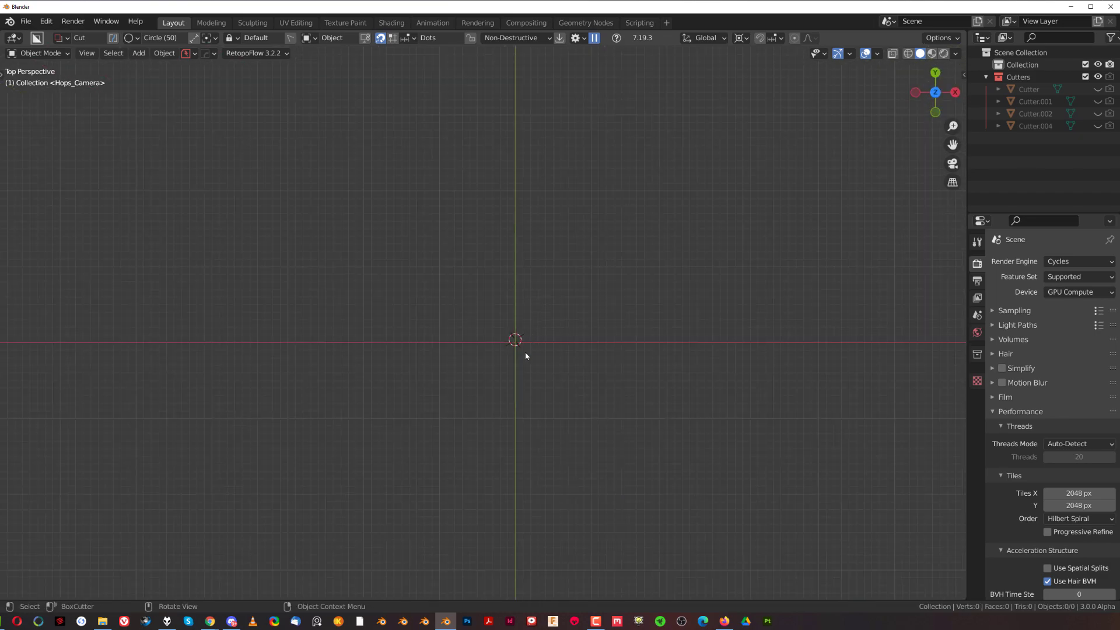
pyautogui.press('d')
pyautogui.click(521, 375)
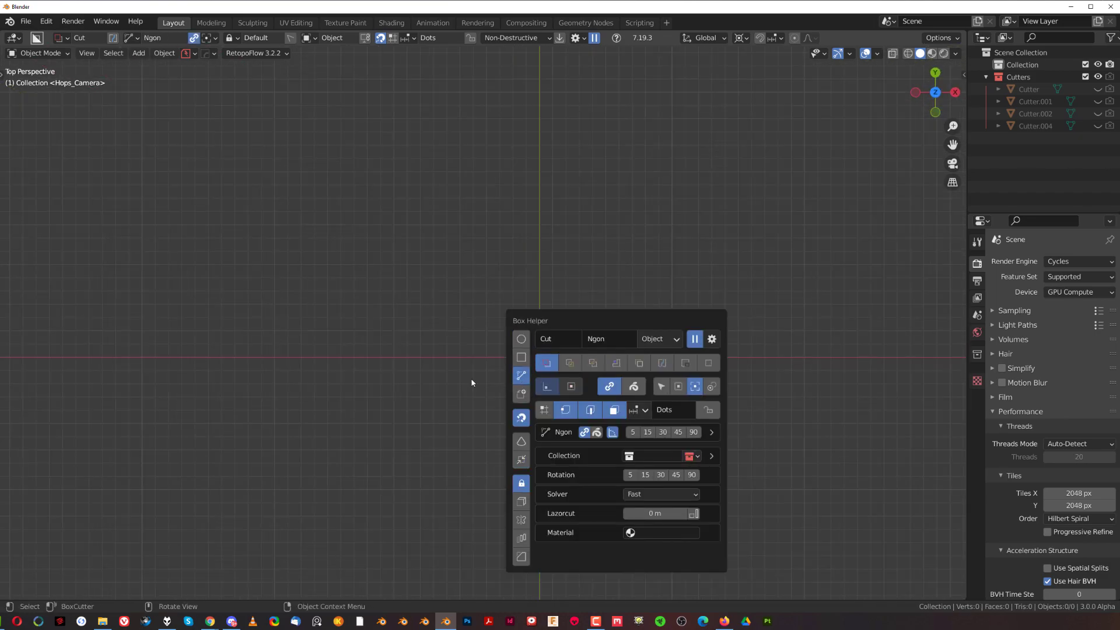
# Click out a seven-corner trial n-gon outline around the scene centre
pyautogui.click(383, 320)
pyautogui.click(412, 373)
pyautogui.click(509, 373)
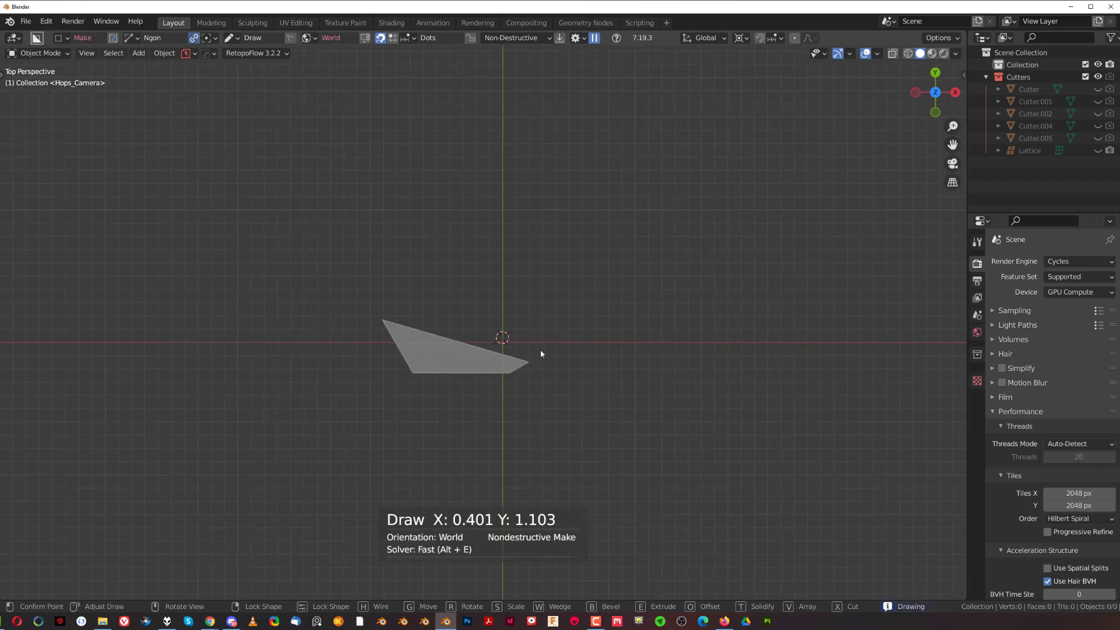
pyautogui.click(550, 334)
pyautogui.click(633, 335)
pyautogui.click(635, 279)
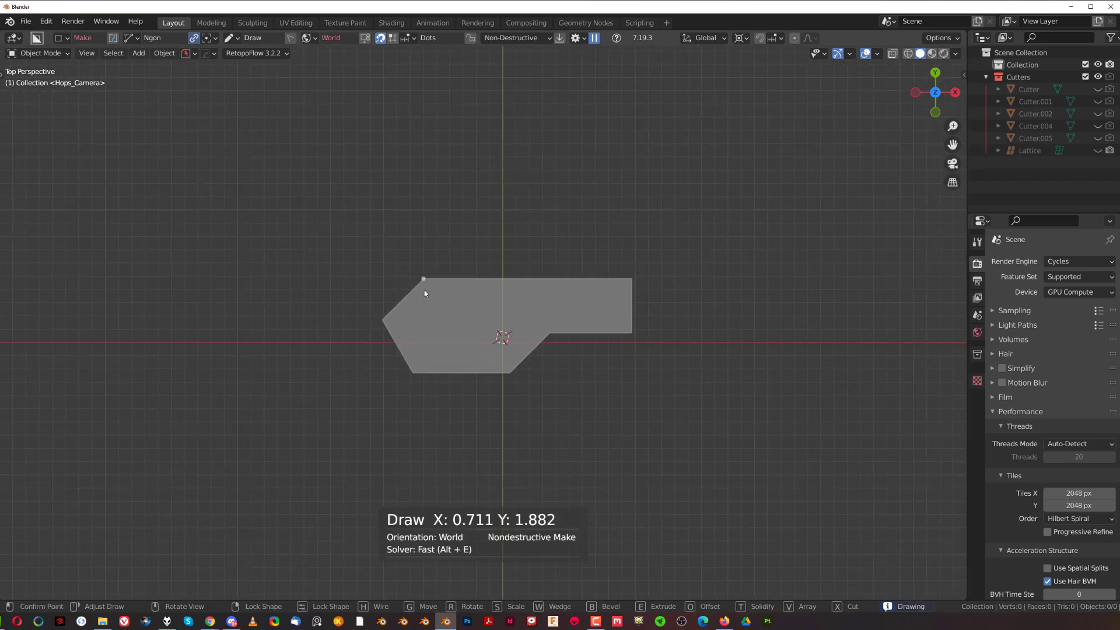
pyautogui.click(425, 292)
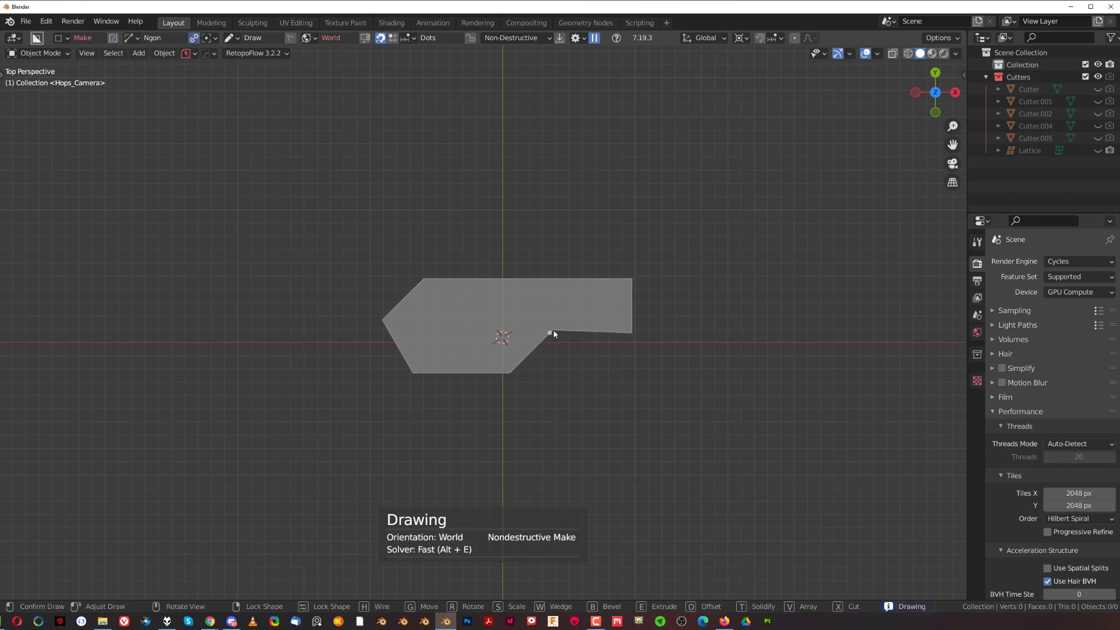
# Lock the trial outline, adjust three of its corners, then discard it
pyautogui.press('Tab')
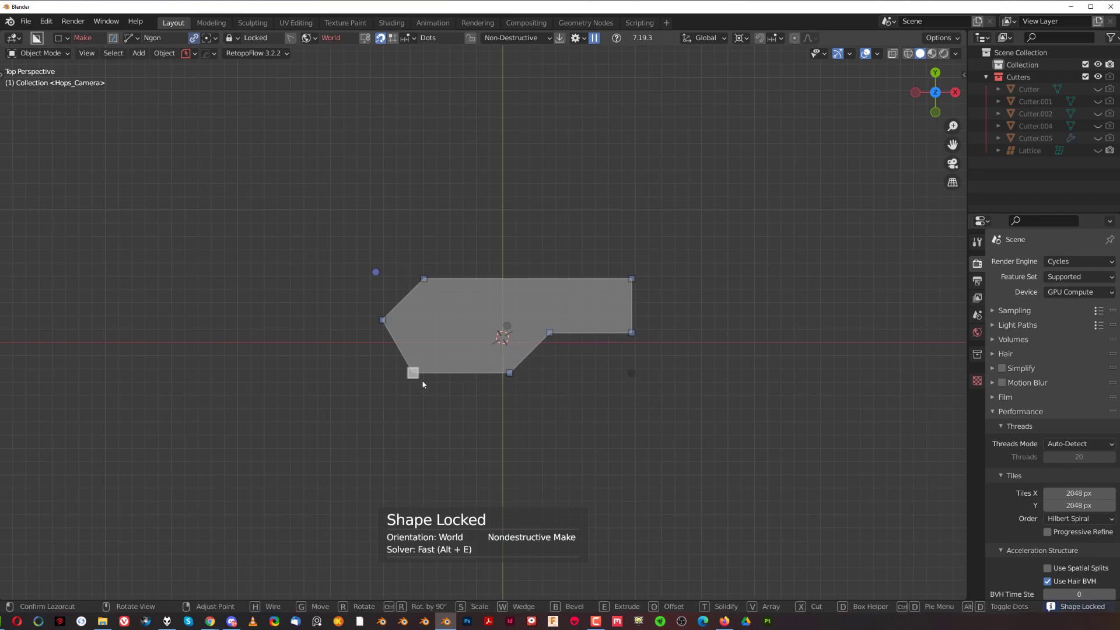
pyautogui.moveTo(423, 384)
pyautogui.mouseDown()
pyautogui.moveTo(454, 326)
pyautogui.moveTo(415, 373)
pyautogui.mouseUp()
pyautogui.moveTo(383, 318)
pyautogui.mouseDown()
pyautogui.moveTo(422, 319)
pyautogui.moveTo(383, 318)
pyautogui.mouseUp()
pyautogui.moveTo(424, 279)
pyautogui.mouseDown()
pyautogui.moveTo(425, 217)
pyautogui.moveTo(423, 279)
pyautogui.mouseUp()
pyautogui.press('Escape')
pyautogui.moveTo(460, 329); pyautogui.dragTo(566, 387, button='middle')
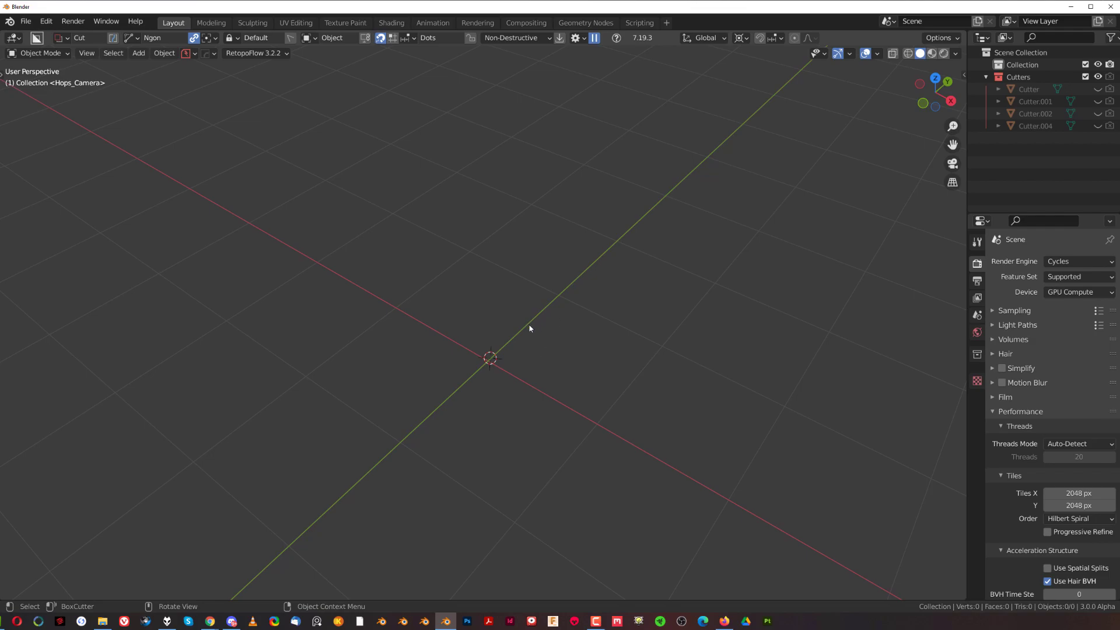
# Set the cutter shape to Circle and change its Polygon type to Star
pyautogui.press('d')
pyautogui.click(518, 269)
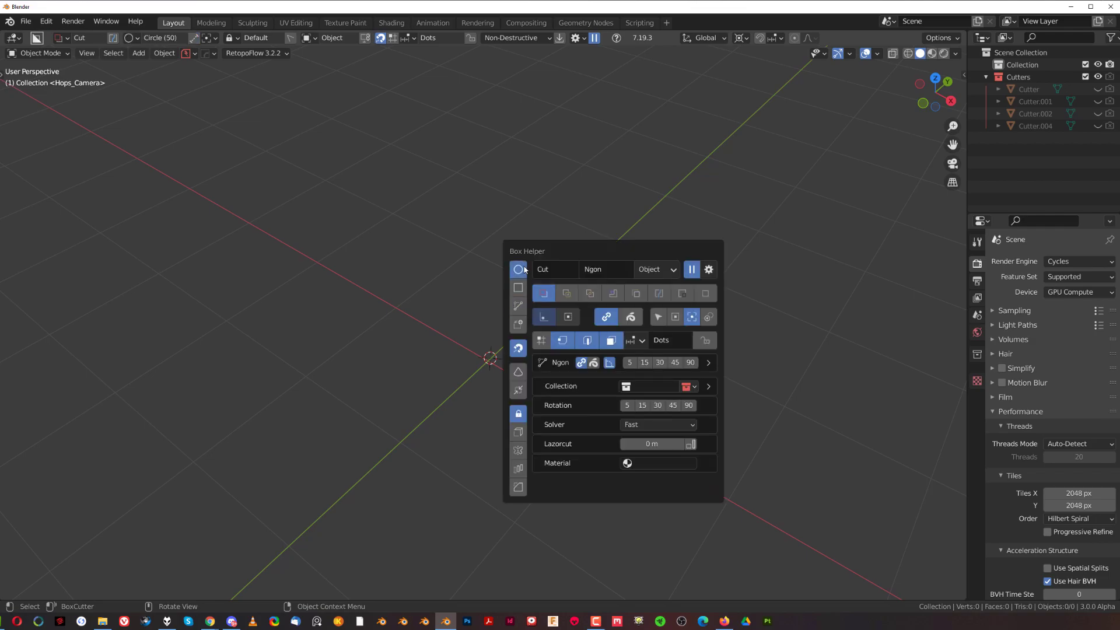
pyautogui.press('d')
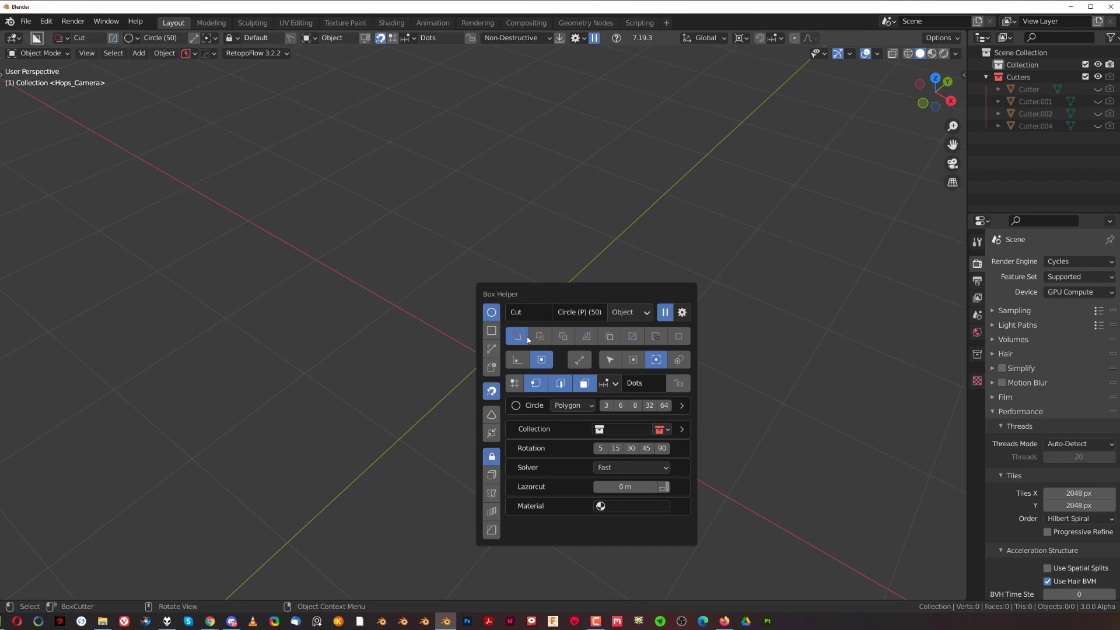
pyautogui.click(579, 411)
pyautogui.click(574, 442)
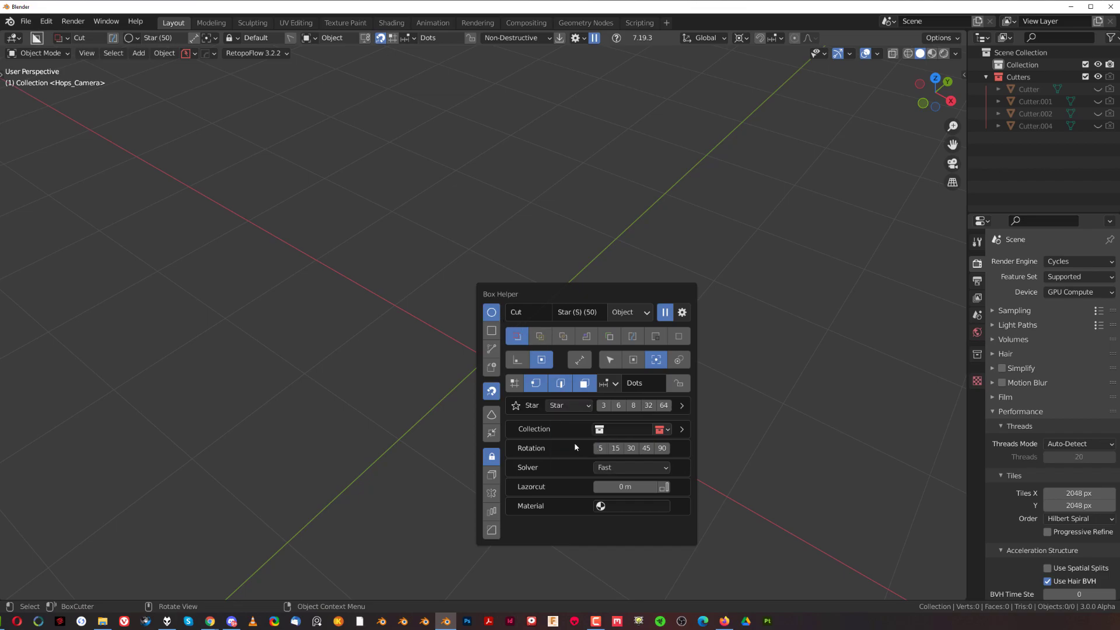
# Collapse the Screencast Keys settings in the viewport side panel
pyautogui.press('n')
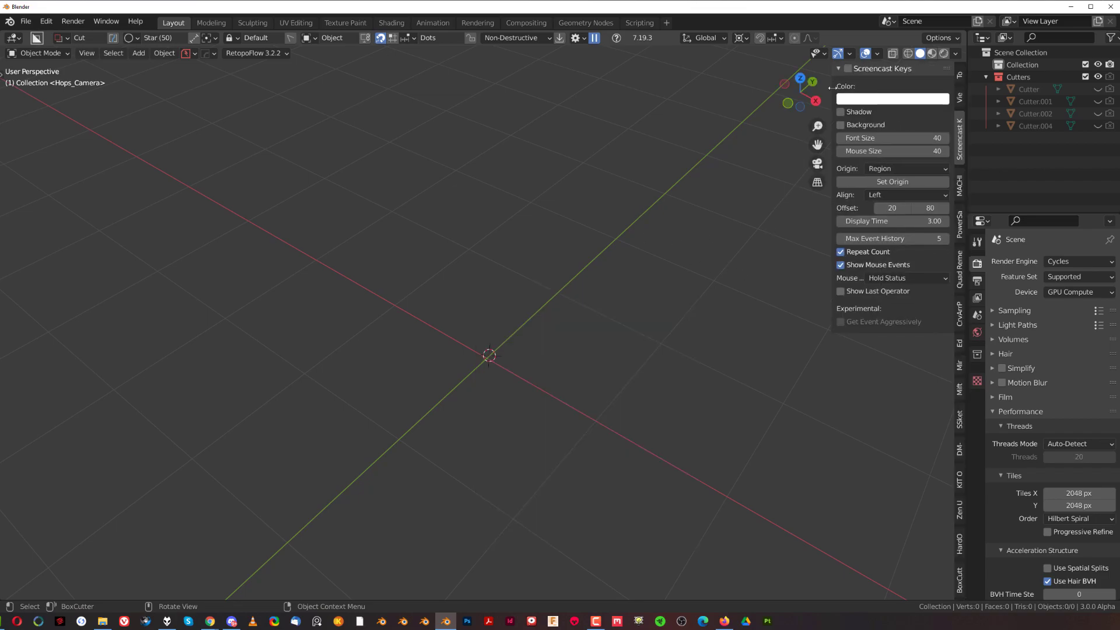
pyautogui.click(856, 68)
pyautogui.press('n')
pyautogui.press('d')
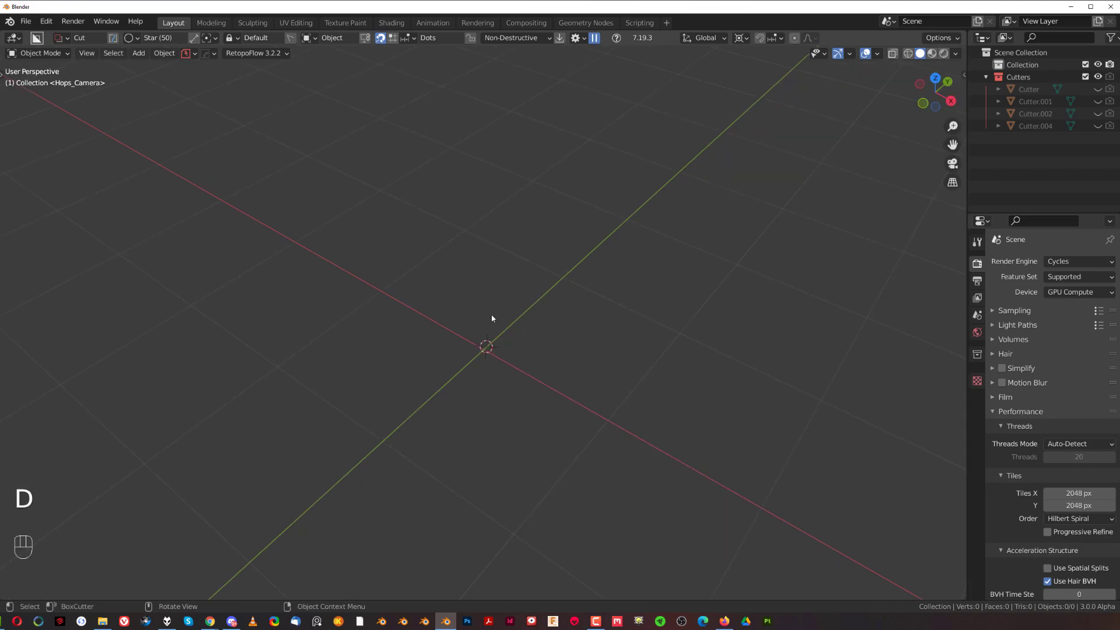
# Drag a star out from the scene centre and adjust its point count
pyautogui.moveTo(482, 353)
pyautogui.mouseDown()
pyautogui.moveTo(545, 358)
pyautogui.moveTo(708, 327)
pyautogui.moveTo(661, 330)
pyautogui.mouseUp()
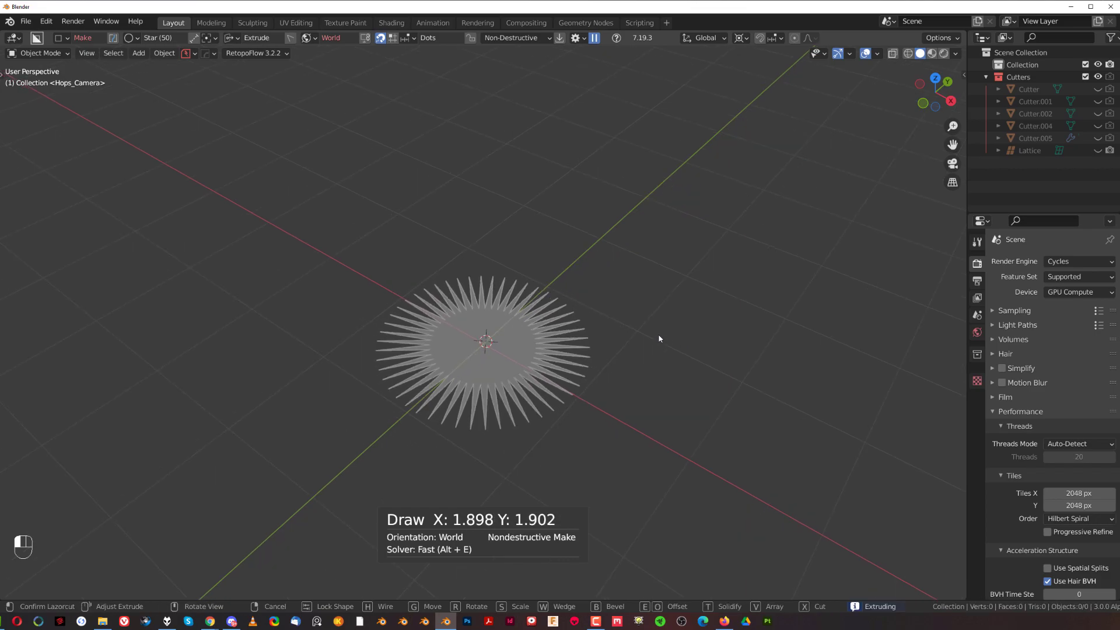
pyautogui.keyDown('shift'); pyautogui.scroll(-10, 642, 336); pyautogui.keyUp('shift')
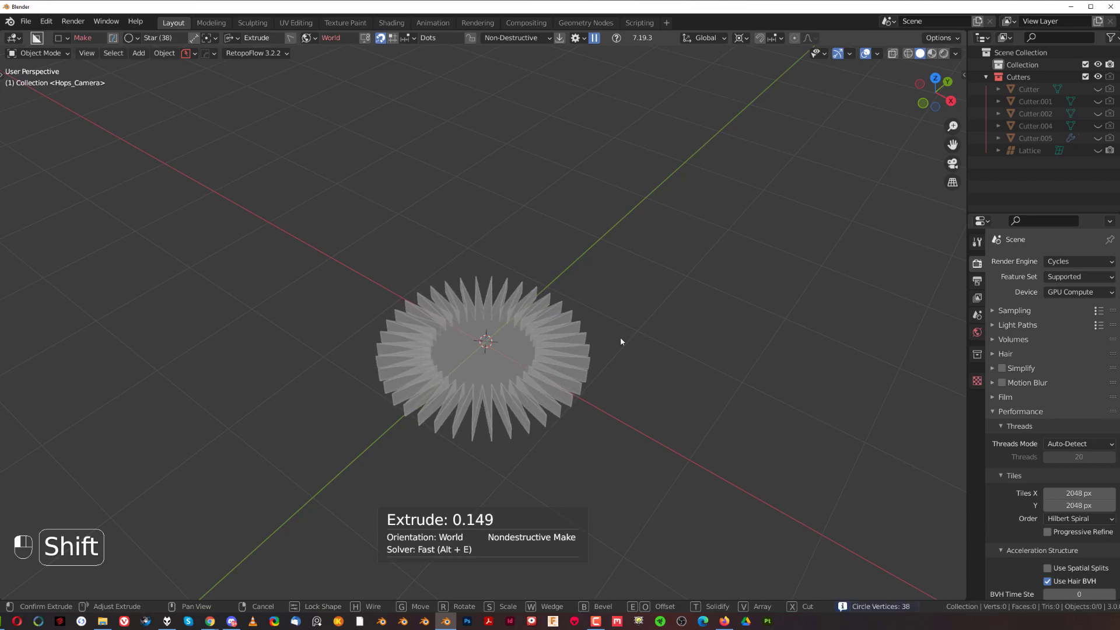
pyautogui.keyDown('shift'); pyautogui.scroll(11, 607, 335); pyautogui.keyUp('shift')
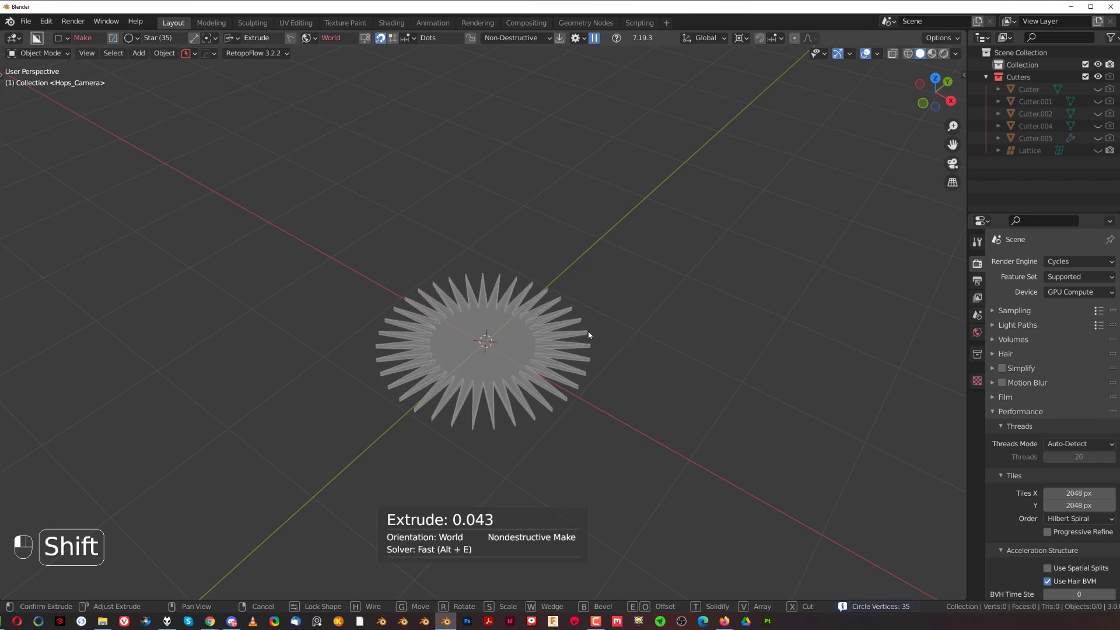
pyautogui.keyDown('shift'); pyautogui.scroll(2, 586, 336); pyautogui.keyUp('shift')
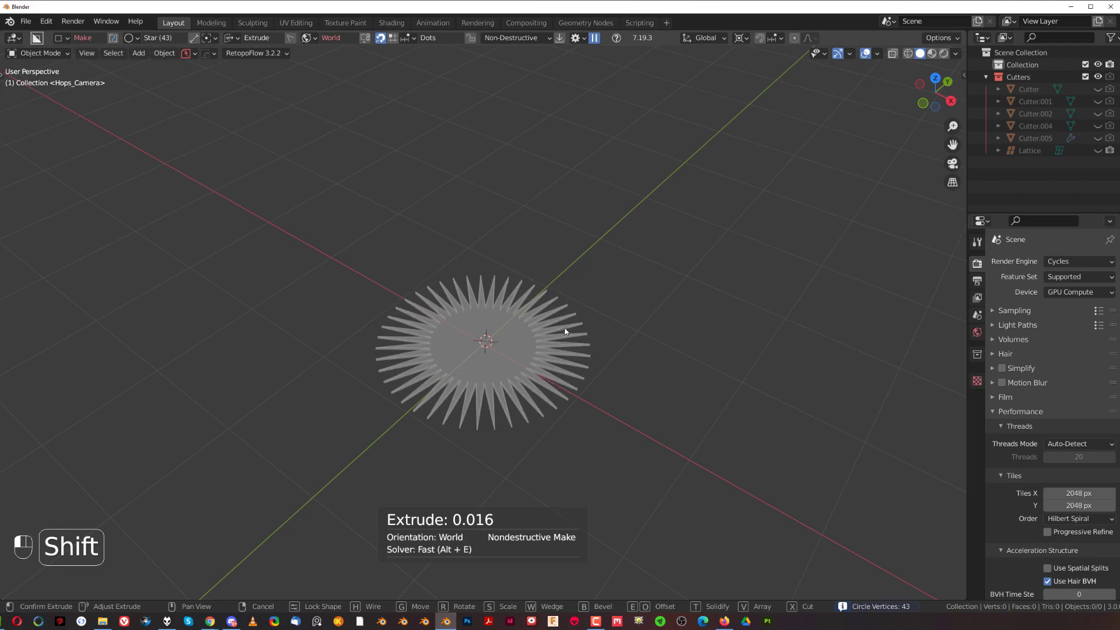
# Bevel the star with one segment into 33 squared teeth and lock the gear
pyautogui.press('b')
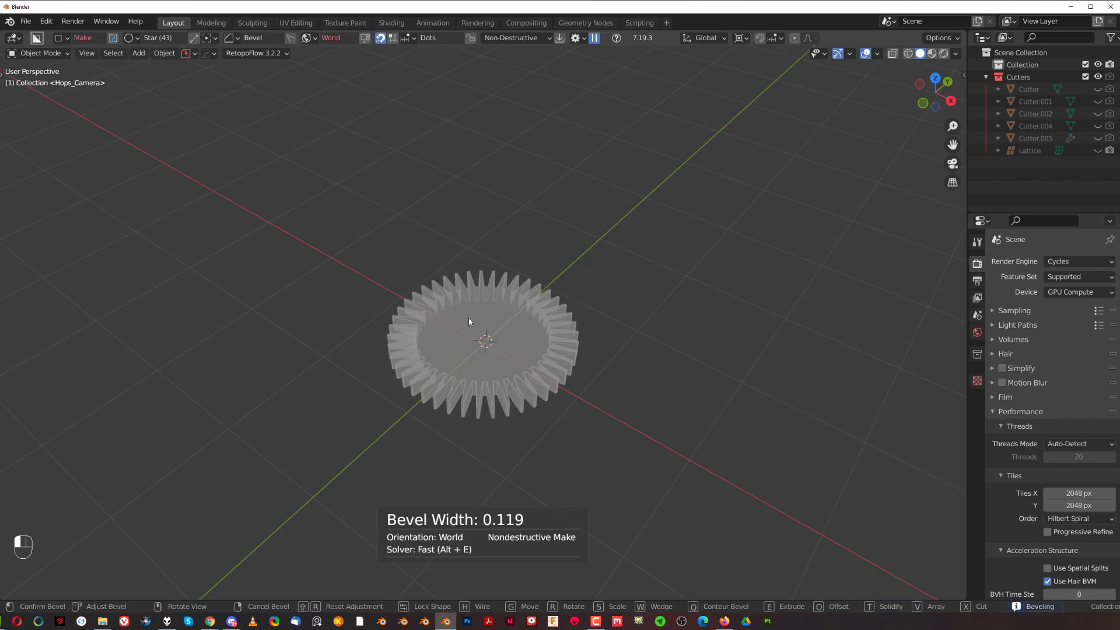
pyautogui.scroll(9, 488, 319)
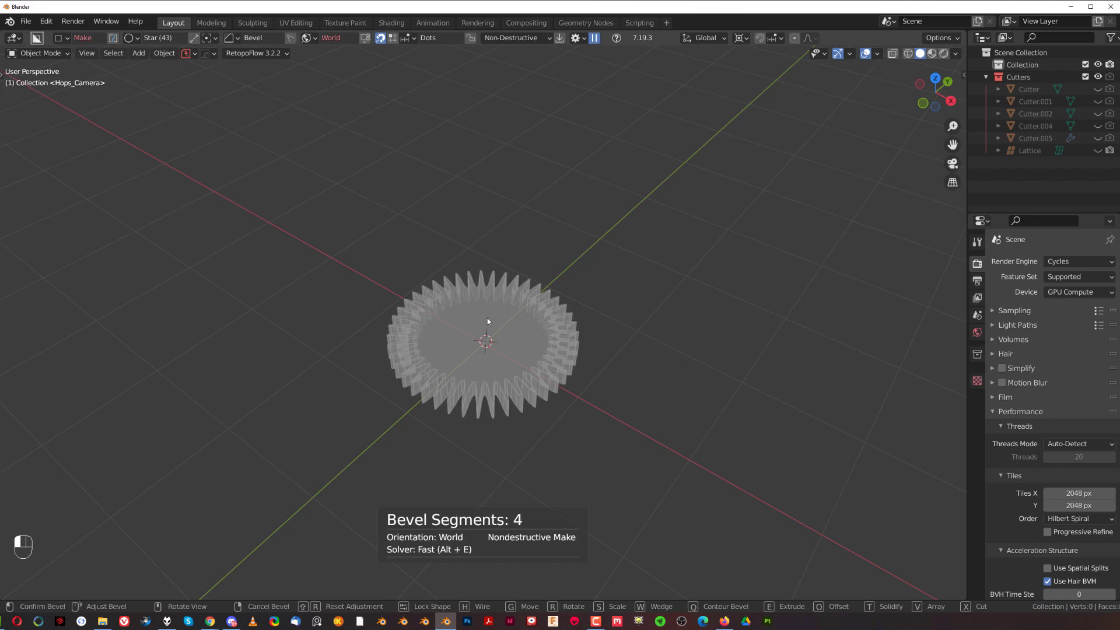
pyautogui.scroll(-9, 506, 319)
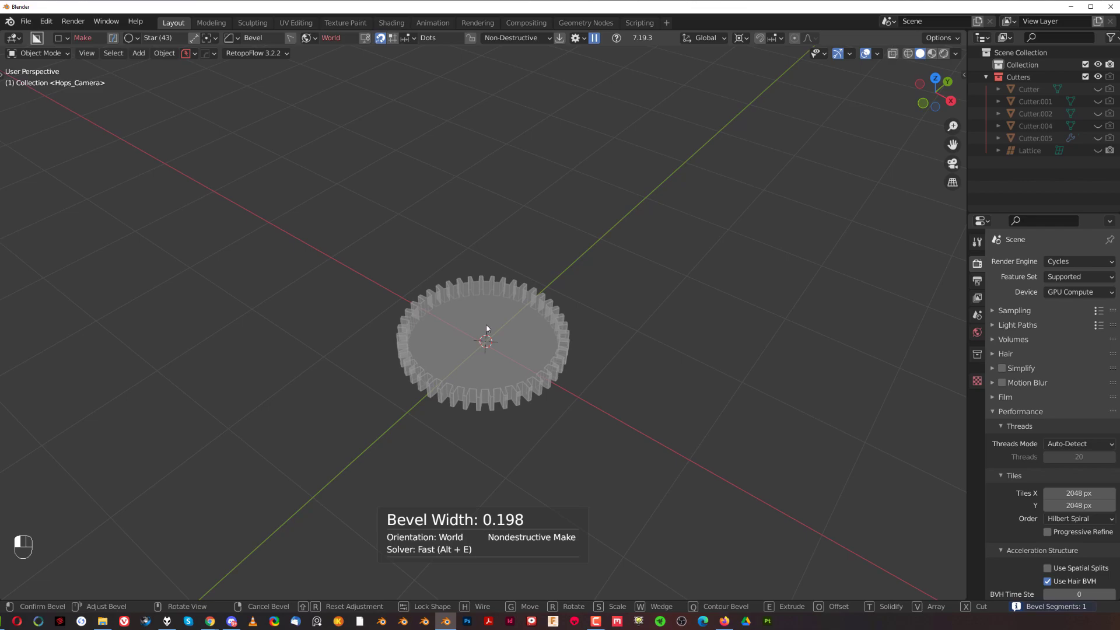
pyautogui.press('shift')
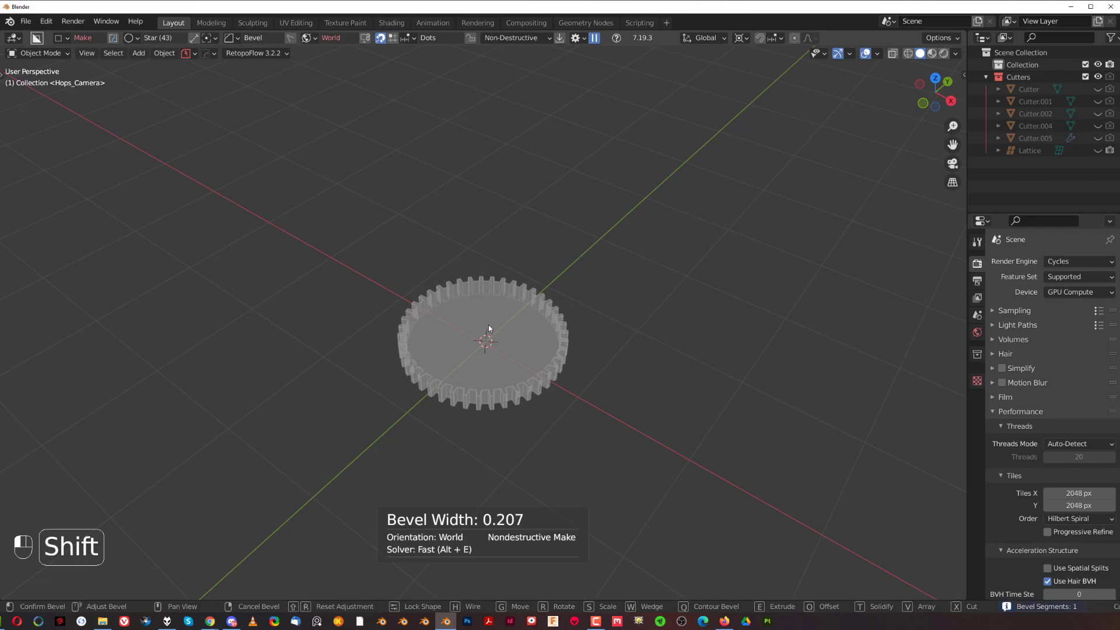
pyautogui.press('Tab')
pyautogui.keyDown('shift'); pyautogui.scroll(-5, 503, 315); pyautogui.keyUp('shift')
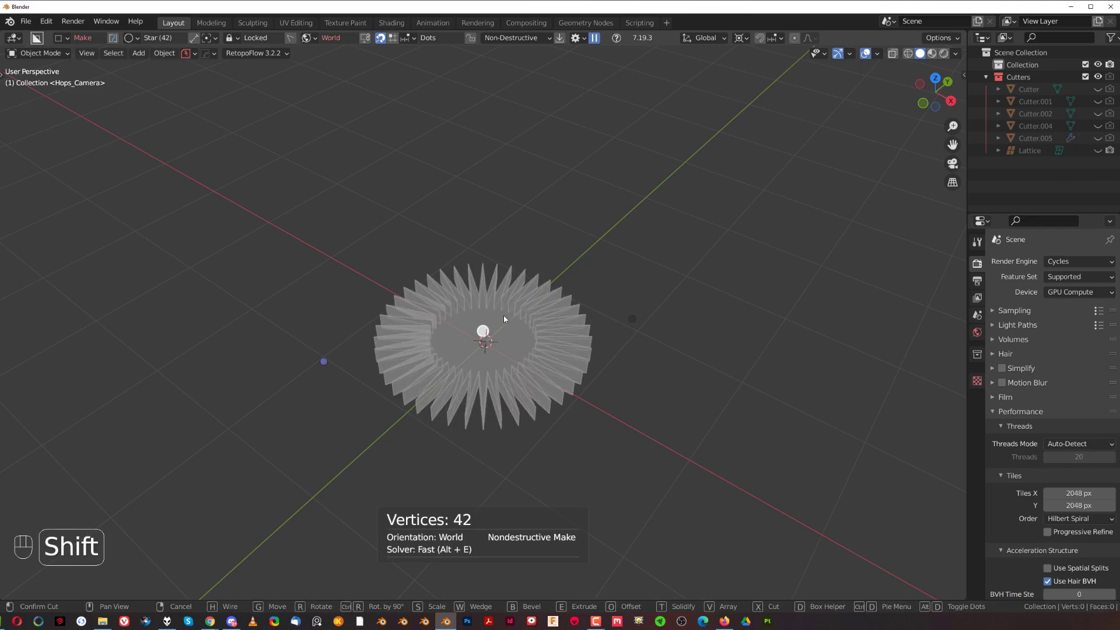
pyautogui.keyDown('shift'); pyautogui.scroll(-5, 506, 315); pyautogui.keyUp('shift')
pyautogui.press('Tab')
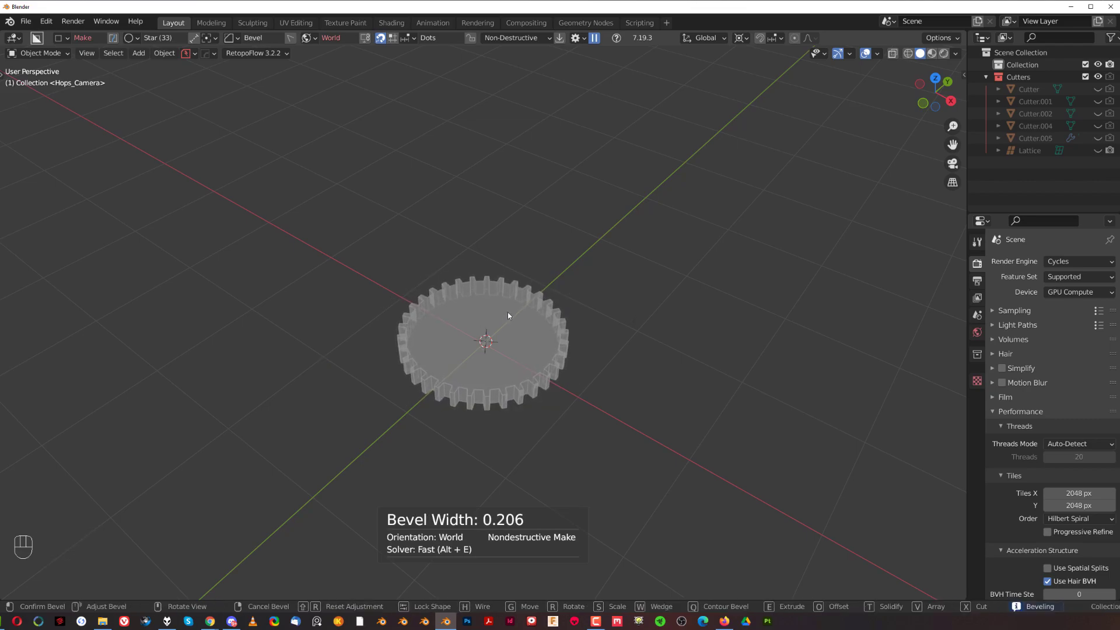
pyautogui.press('Tab')
# Confirm the solid gear, re-enable dot snapping and switch the cutter to a plain circle
pyautogui.click(633, 251)
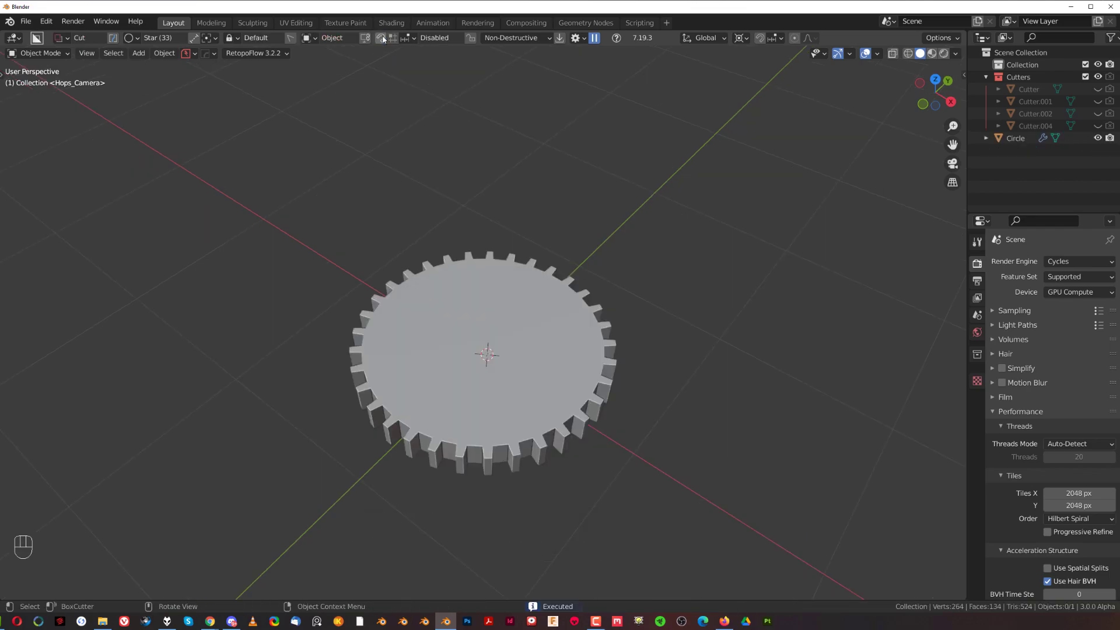
pyautogui.click(382, 37)
pyautogui.press('d')
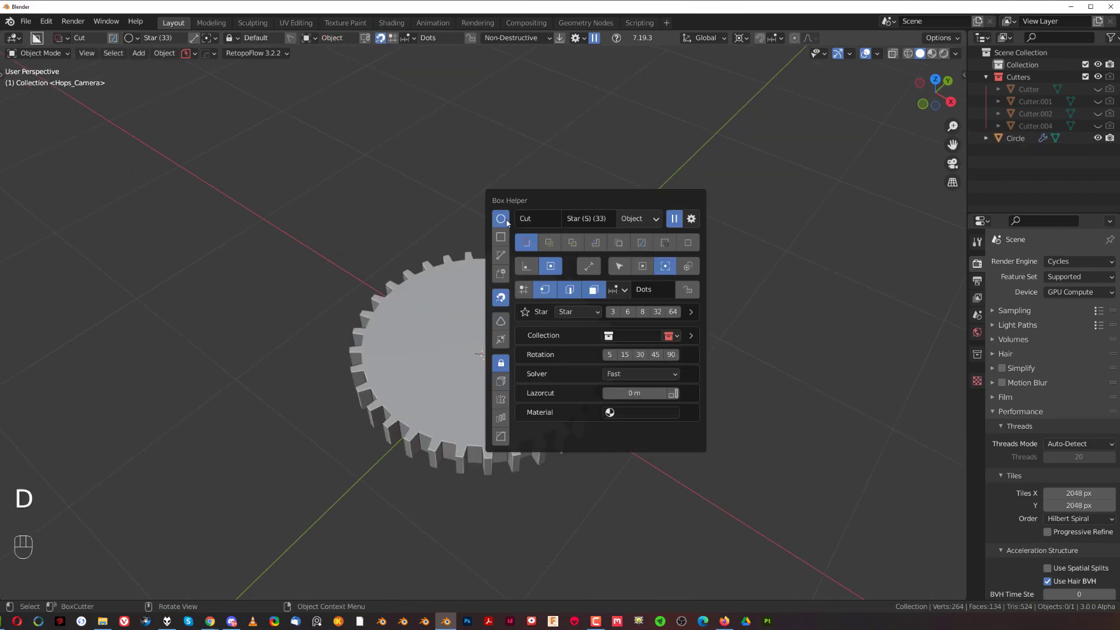
pyautogui.click(578, 312)
pyautogui.click(591, 330)
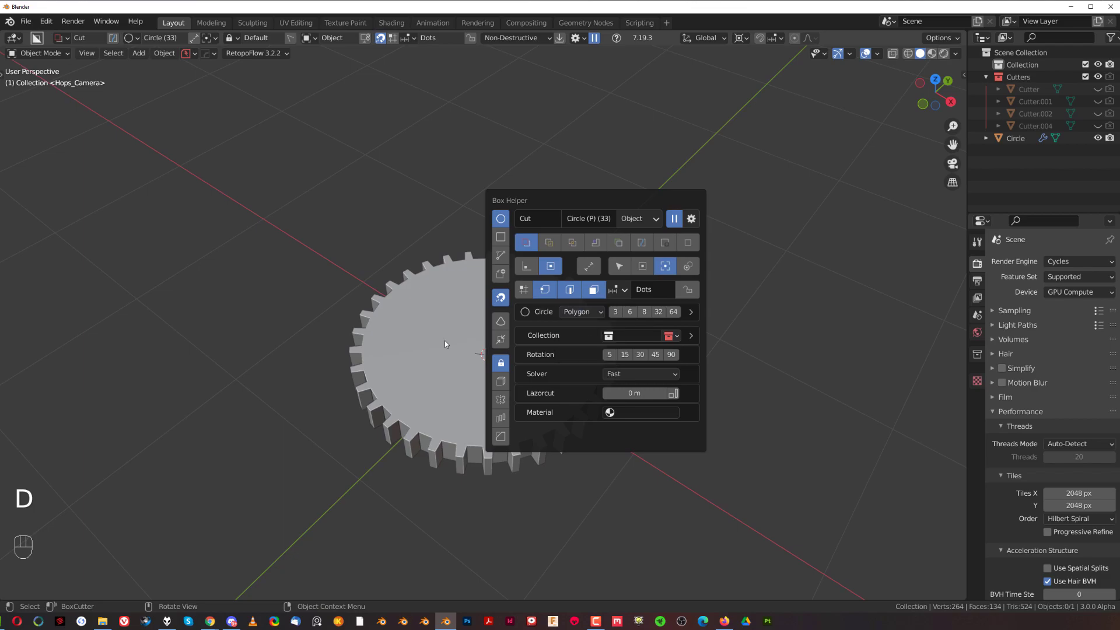
# Draw a circular cut from the gear's snapped centre and set its depth and resolution
pyautogui.scroll(3, 461, 388)
pyautogui.click(544, 383)
pyautogui.scroll(-3, 550, 379)
pyautogui.scroll(3, 548, 351)
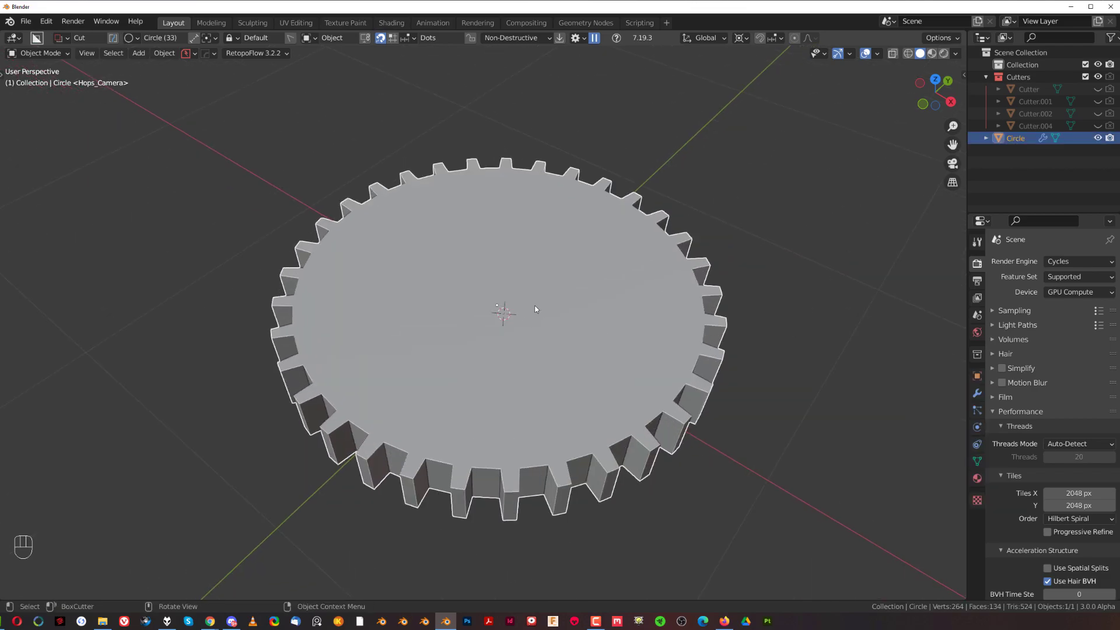
pyautogui.press('ctrl')
pyautogui.moveTo(498, 296)
pyautogui.keyDown('ctrl'); pyautogui.mouseDown()
pyautogui.moveTo(660, 250)
pyautogui.moveTo(610, 263)
pyautogui.moveTo(337, 173)
pyautogui.mouseUp(); pyautogui.keyUp('ctrl')
pyautogui.press('shift')
pyautogui.moveTo(181, 48); pyautogui.dragTo(555, 263)
# Give the circular cutter solidify thickness and a tapered edge, then confirm the recess
pyautogui.press('s')
pyautogui.press('e')
pyautogui.press('t')
pyautogui.press('Tab')
pyautogui.press('t')
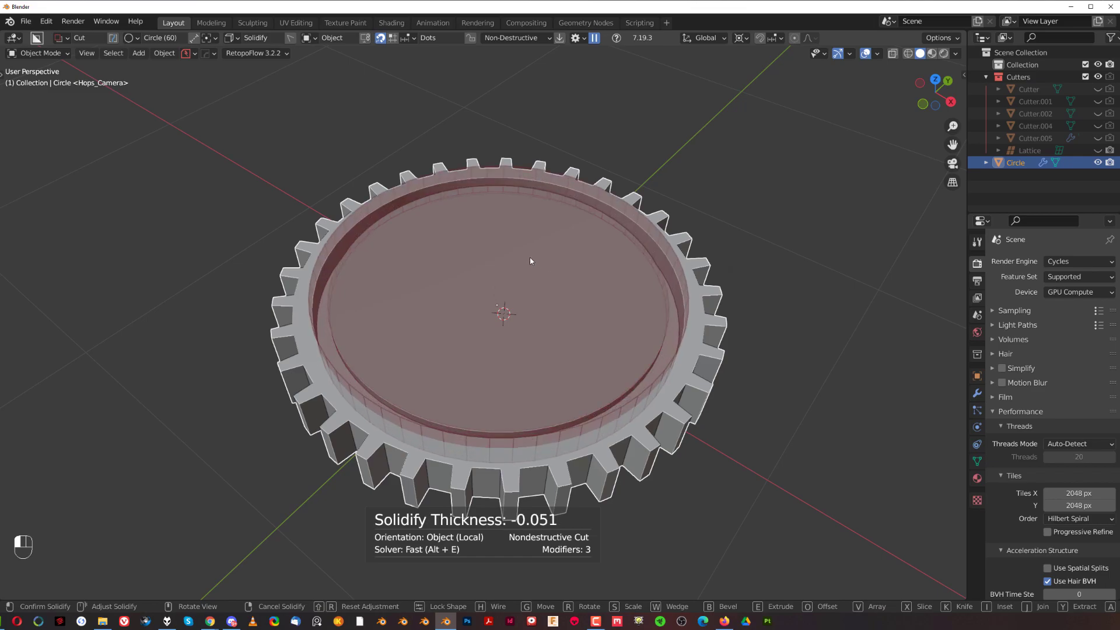
pyautogui.press('Tab')
pyautogui.hotkey('shift', 't')
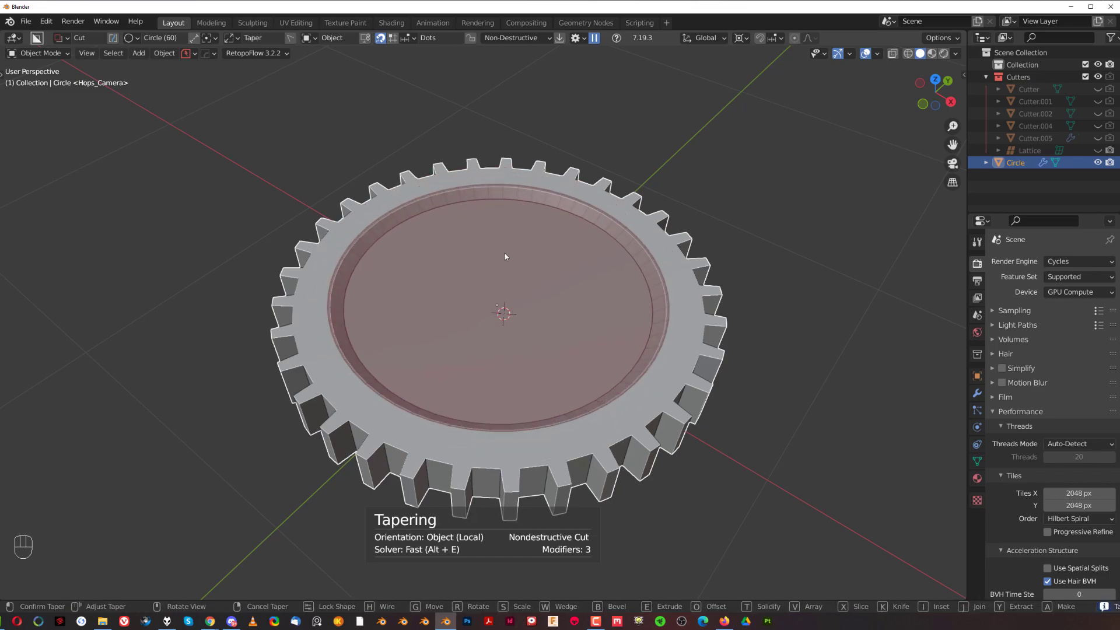
pyautogui.press('e')
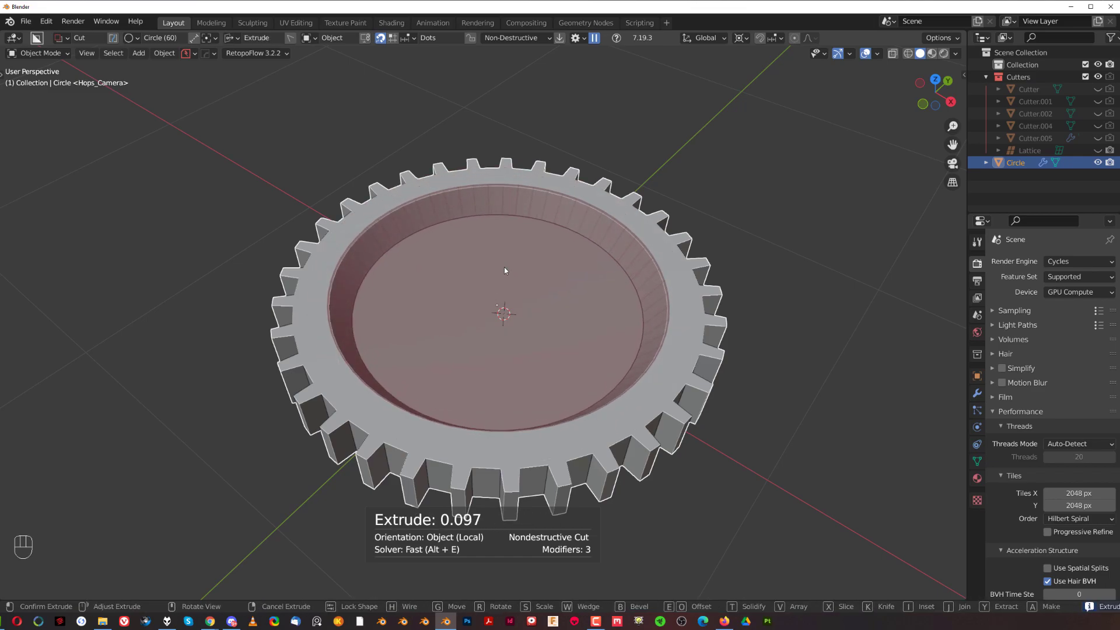
pyautogui.press('Tab')
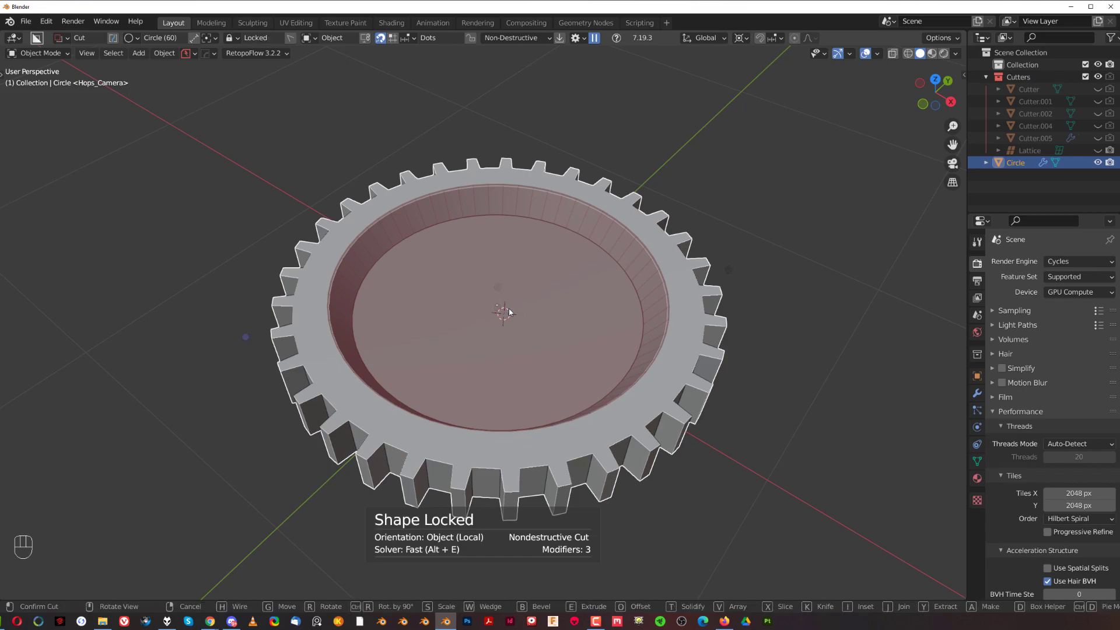
pyautogui.click(657, 258)
# Cut a centred circular hole through the gear, then undo the extra inner cut
pyautogui.press('ctrl')
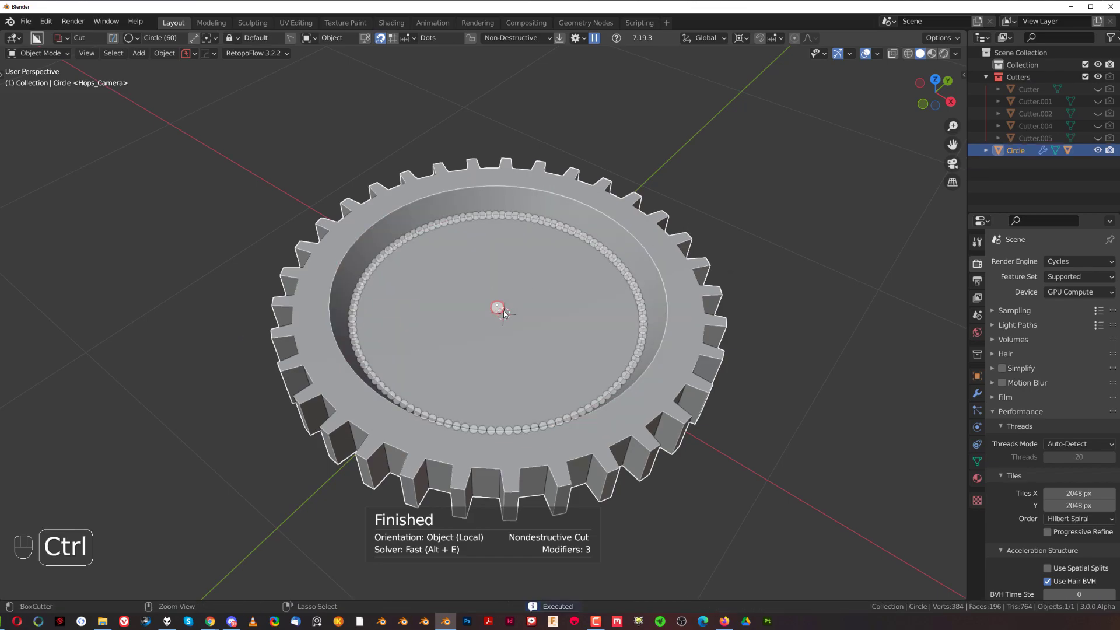
pyautogui.keyDown('ctrl'); pyautogui.moveTo(502, 312); pyautogui.dragTo(625, 288); pyautogui.keyUp('ctrl')
pyautogui.click(859, 157)
pyautogui.scroll(-4, 621, 264)
pyautogui.moveTo(587, 288); pyautogui.dragTo(601, 221, button='middle')
pyautogui.hotkey('ctrl', 'z')
# Try a HardOps mirror of the gear around the active origin, then undo it
pyautogui.hotkey('alt', 'x')
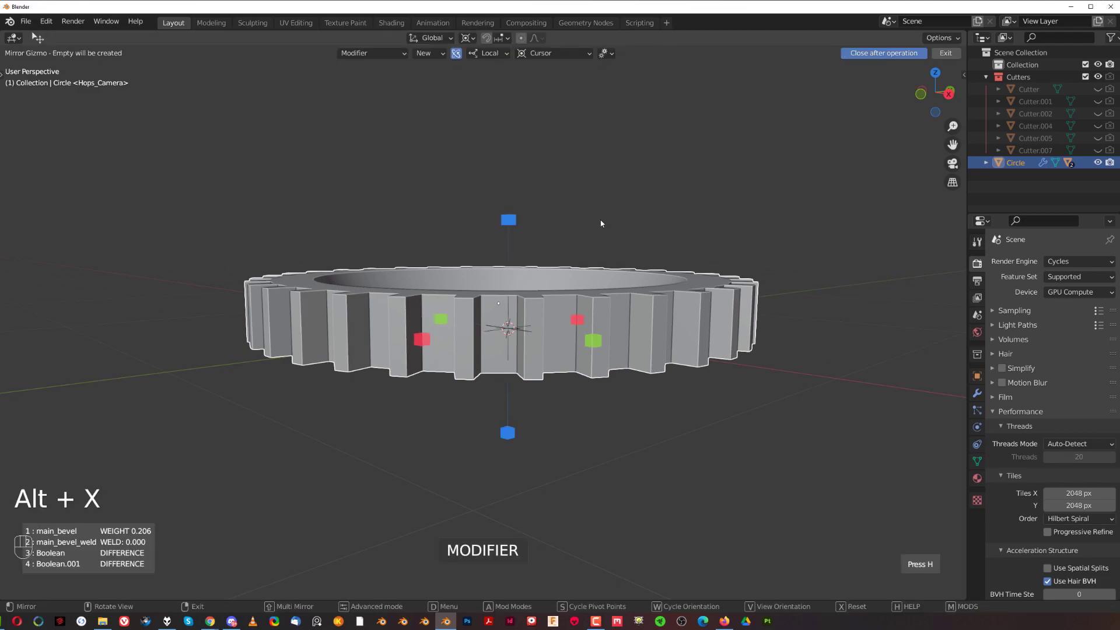
pyautogui.moveTo(577, 170); pyautogui.dragTo(499, 298, button='middle')
pyautogui.press('s')
pyautogui.scroll(3, 500, 299)
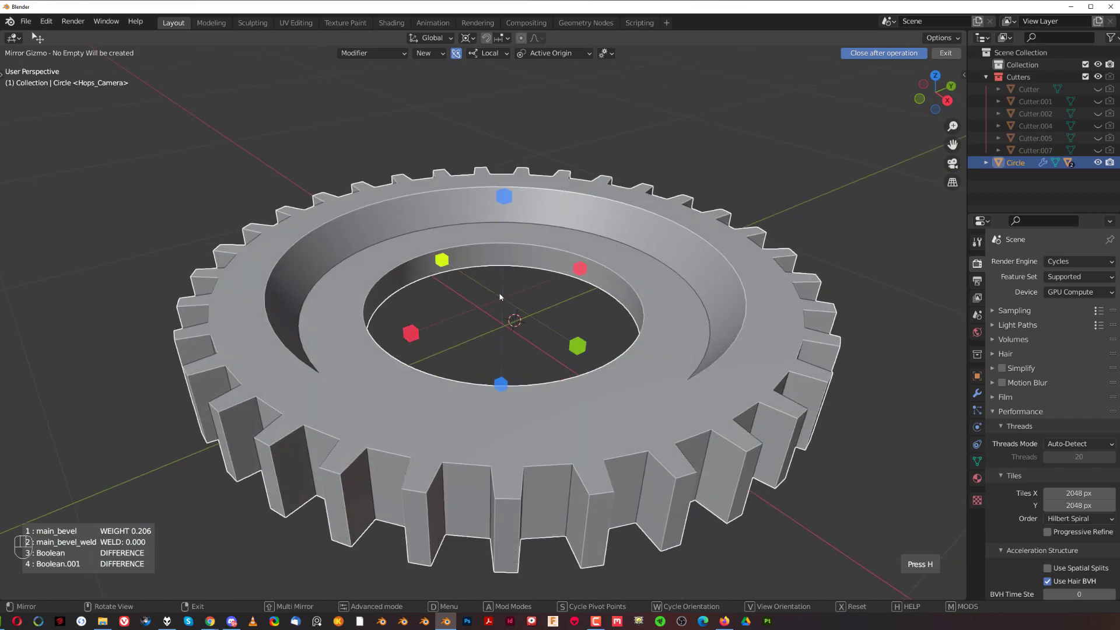
pyautogui.click(503, 199)
pyautogui.scroll(-4, 553, 308)
pyautogui.moveTo(553, 308); pyautogui.dragTo(534, 408, button='middle')
pyautogui.hotkey('ctrl', 'z')
pyautogui.scroll(4, 497, 298)
pyautogui.scroll(-2, 525, 330)
# Snap the 3D cursor to the world origin
pyautogui.hotkey('shift', 's')
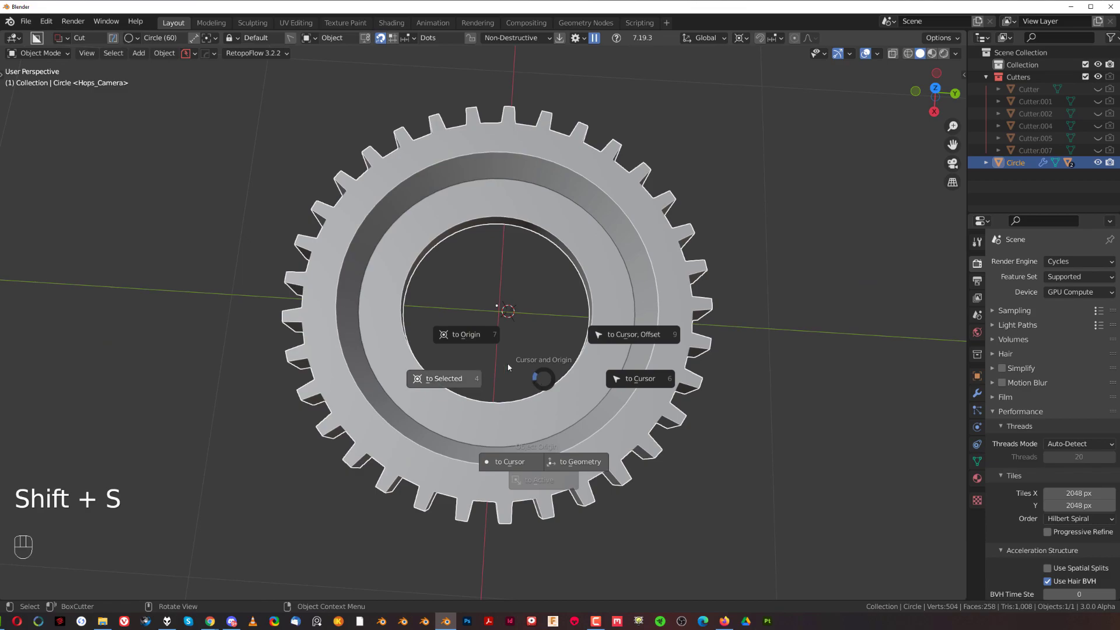
pyautogui.click(478, 335)
pyautogui.moveTo(527, 357); pyautogui.dragTo(506, 327, button='middle')
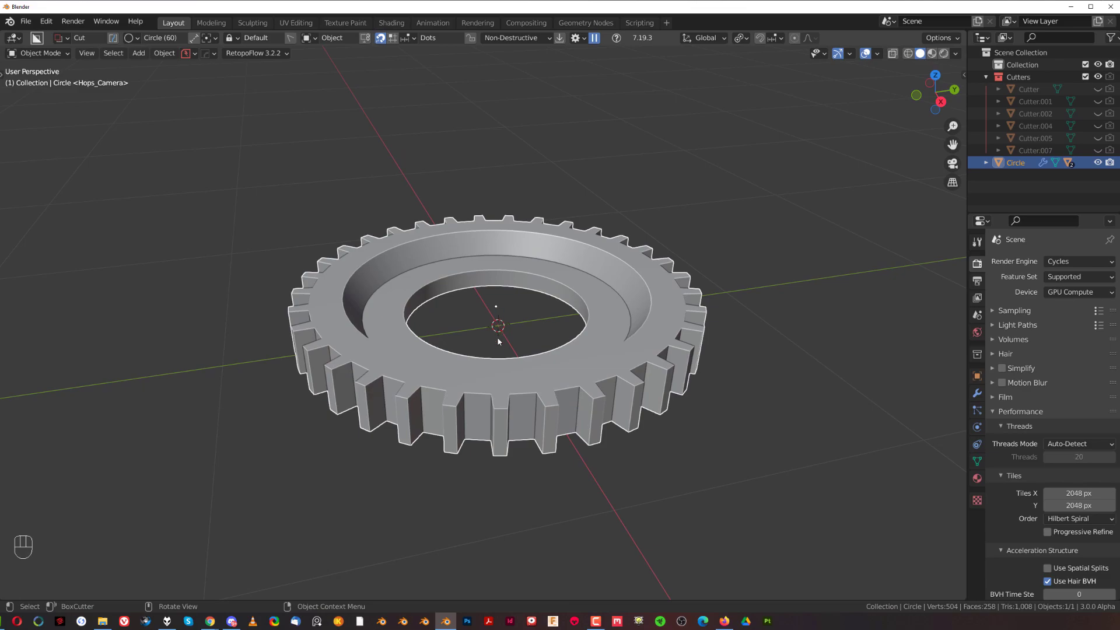
# Mirror the gear along the cyan axis with Mirror Pivot Point set to Cursor
pyautogui.hotkey('alt', 'x')
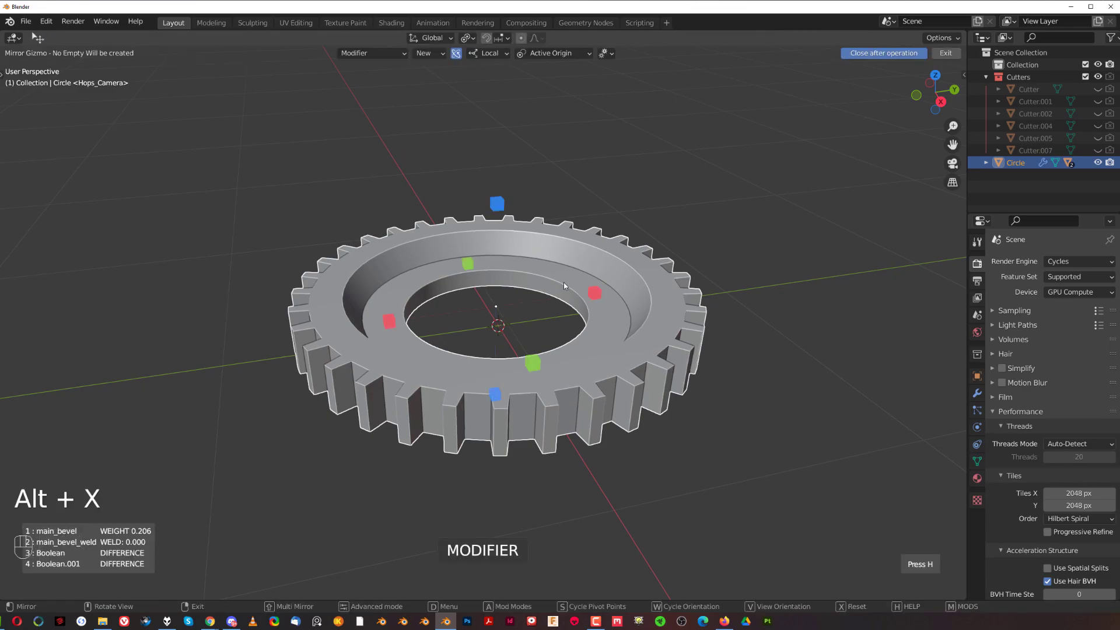
pyautogui.scroll(-2, 562, 130)
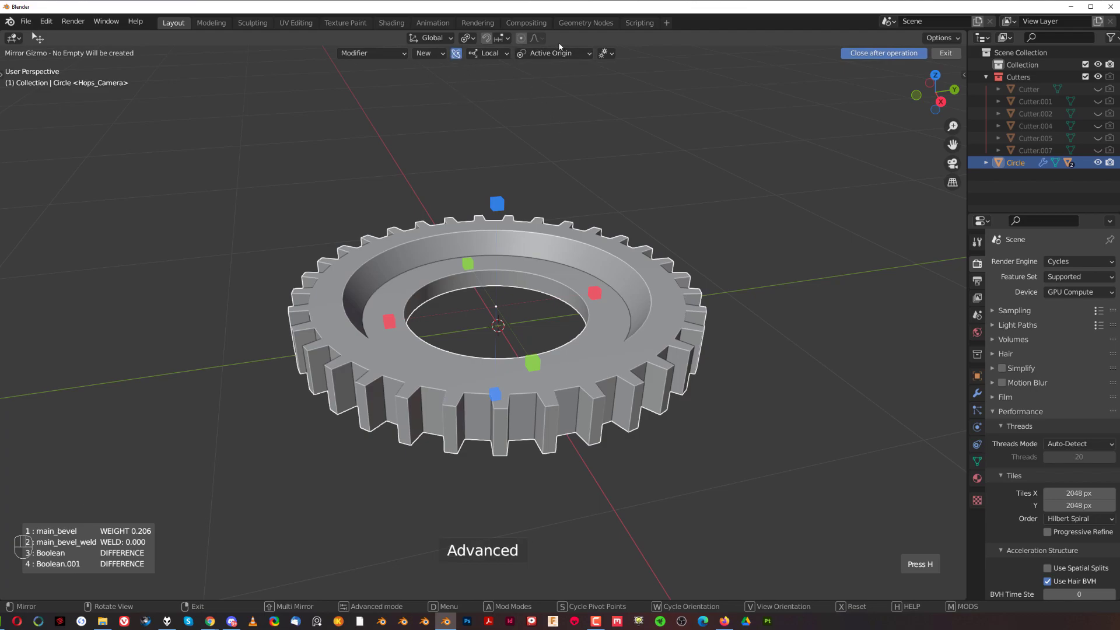
pyautogui.click(564, 54)
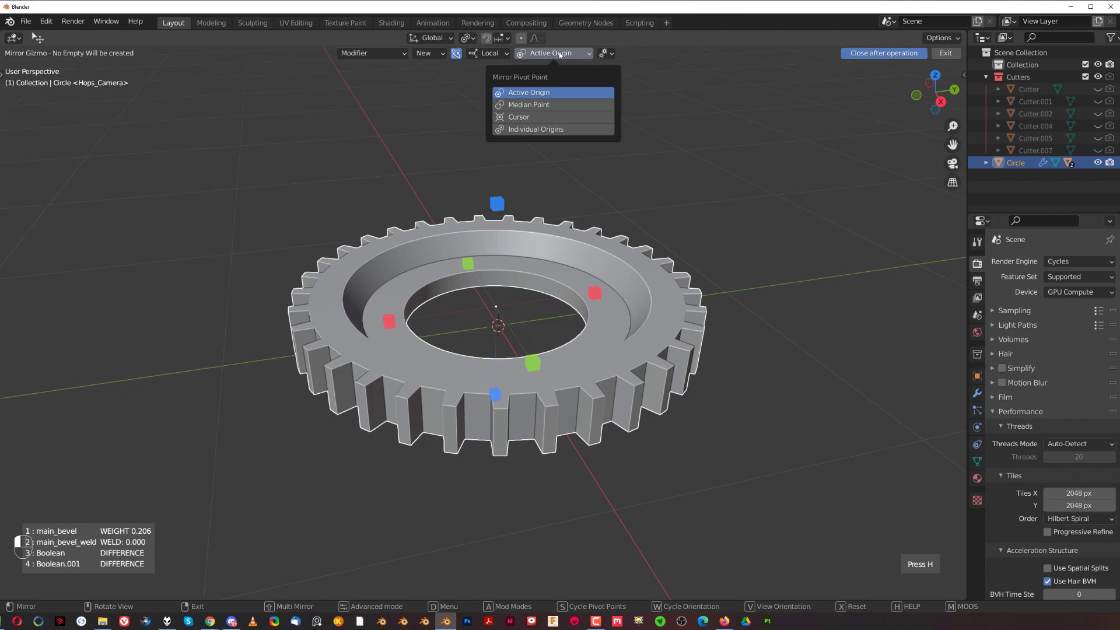
pyautogui.click(540, 117)
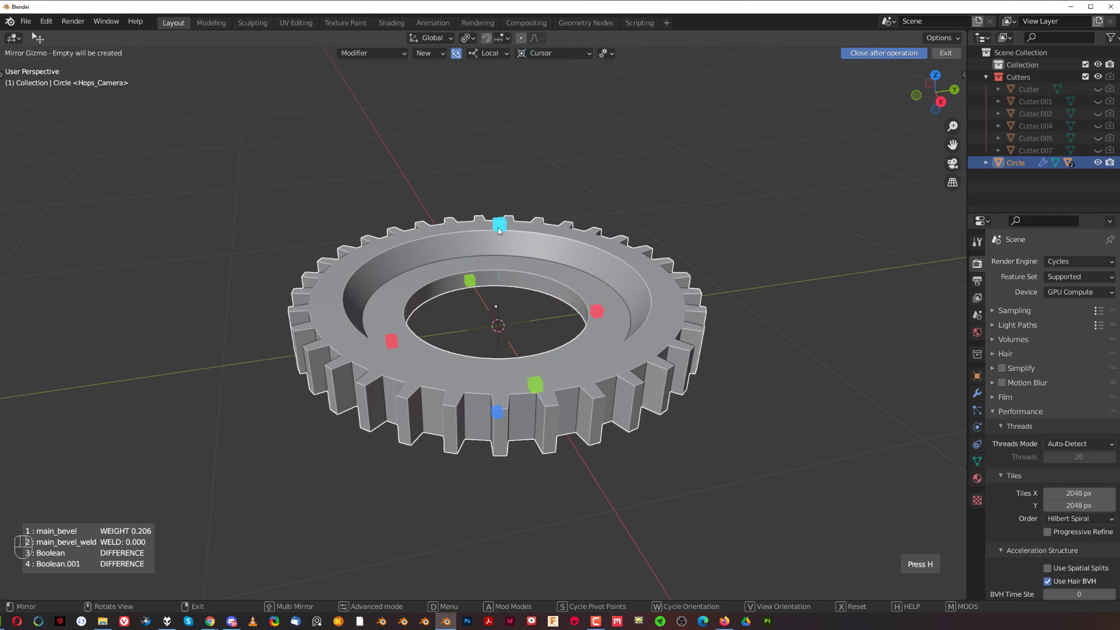
pyautogui.click(499, 230)
pyautogui.moveTo(538, 336); pyautogui.dragTo(593, 309, button='middle')
# Apply all of the gear's modifiers with HardOps Smart Apply
pyautogui.press('s')
pyautogui.moveTo(626, 263); pyautogui.dragTo(604, 230, button='middle')
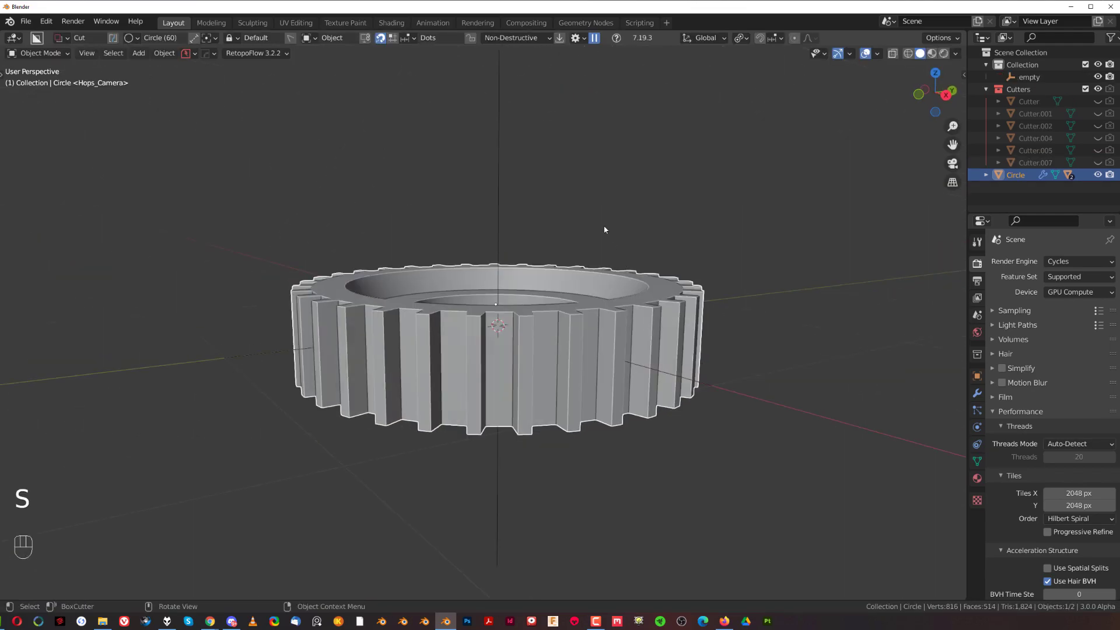
pyautogui.press('q')
pyautogui.moveTo(606, 274)
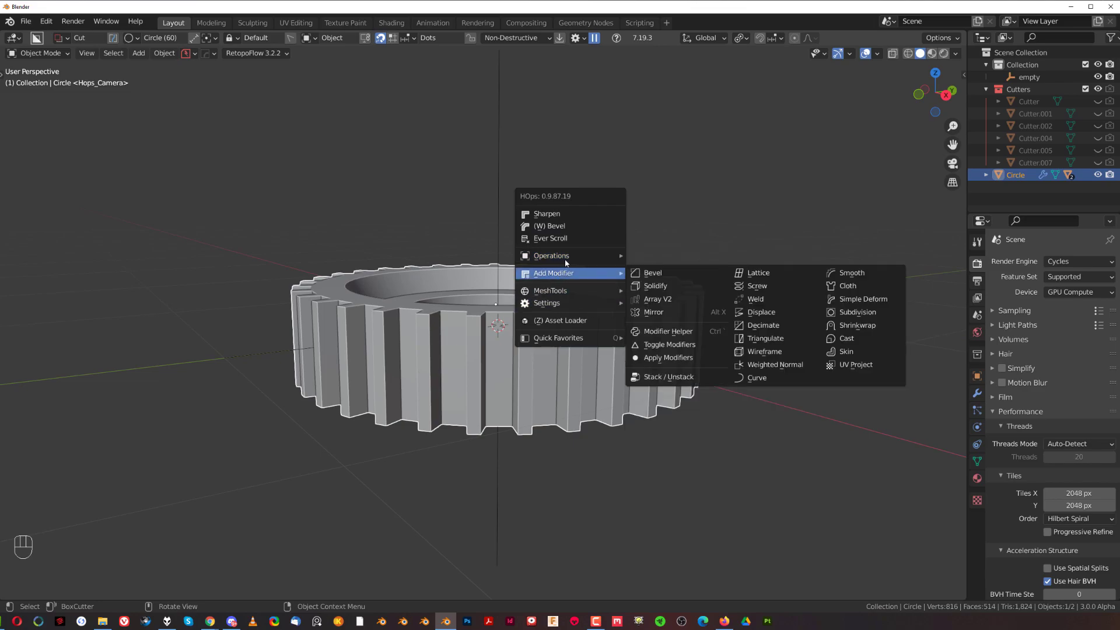
pyautogui.moveTo(566, 263)
pyautogui.click(681, 368)
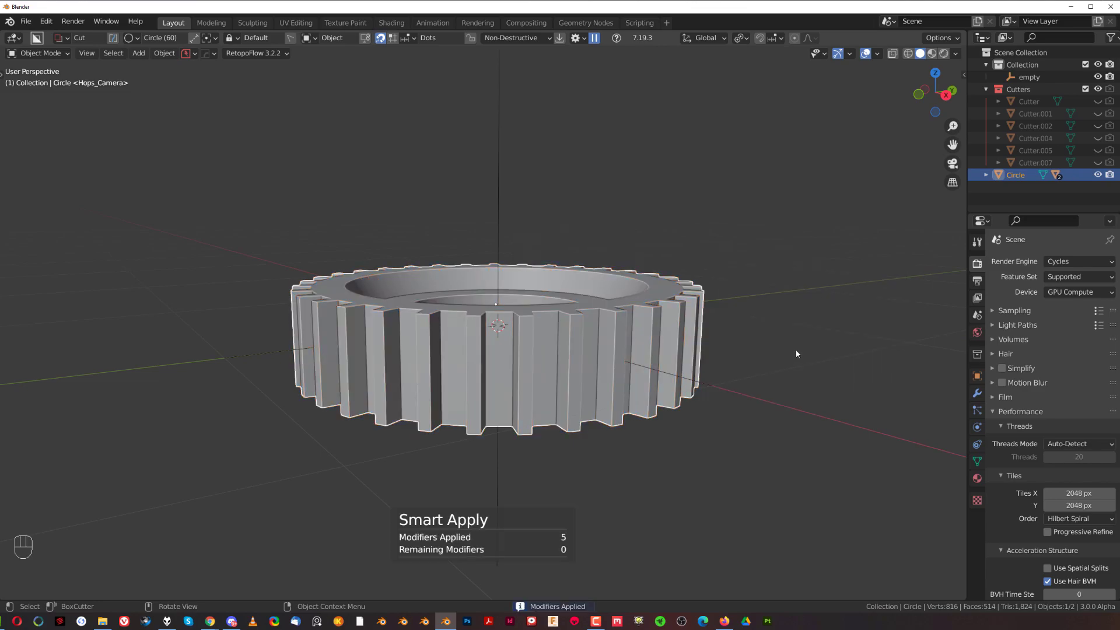
# Scale the gear along Z to 0.512 of its height
pyautogui.hotkey('shift', 'q')
pyautogui.press('s')
pyautogui.press('z')
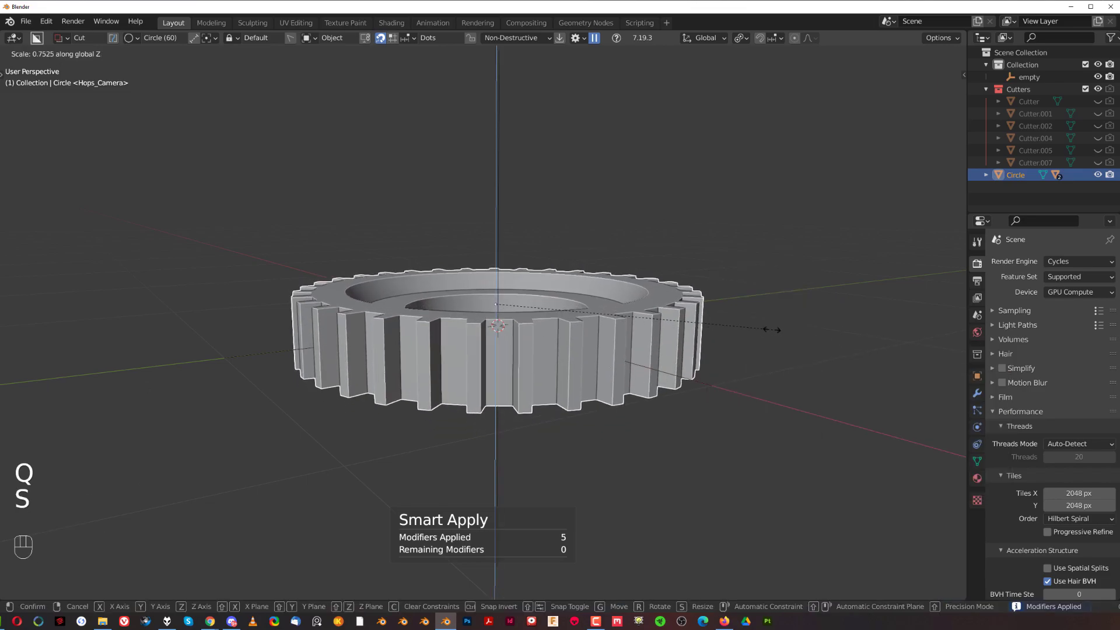
pyautogui.click(677, 315)
pyautogui.moveTo(615, 280); pyautogui.dragTo(577, 334, button='middle')
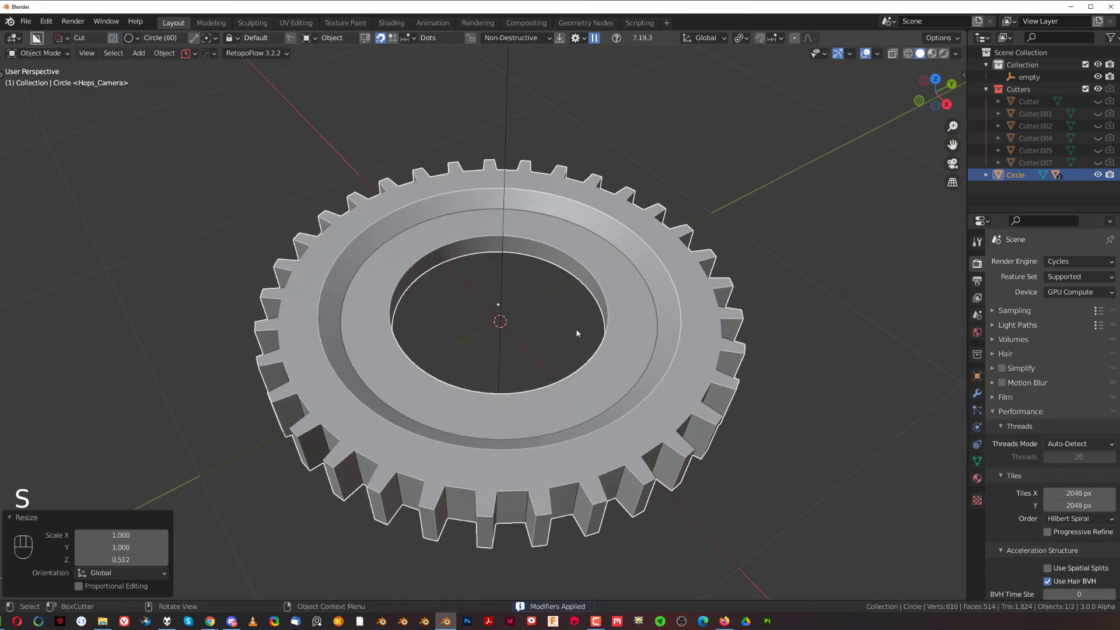
# Add a 30° HardOps bevel and Weighted Normal shading to the gear
pyautogui.press('q')
pyautogui.click(638, 327)
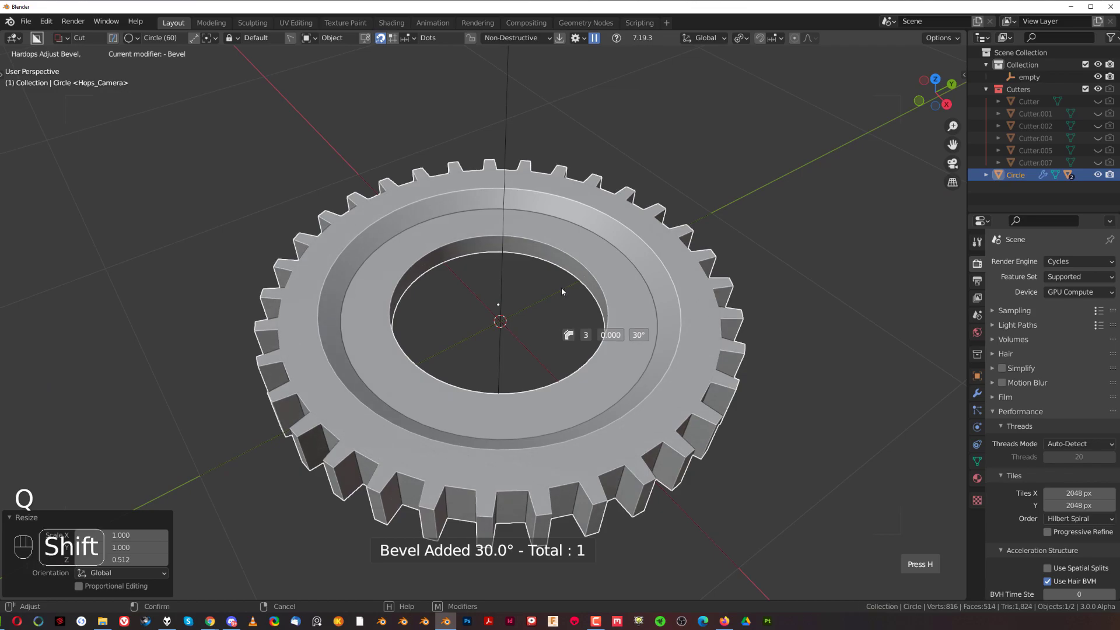
pyautogui.click(551, 292)
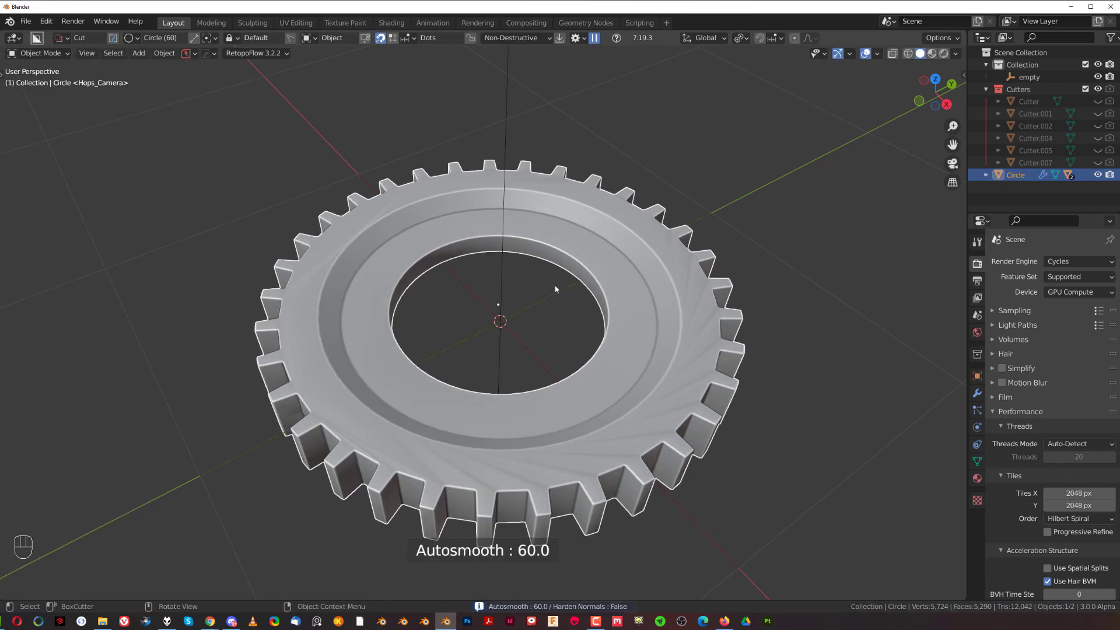
pyautogui.press('q')
pyautogui.keyDown('alt'); pyautogui.click(557, 276); pyautogui.keyUp('alt')
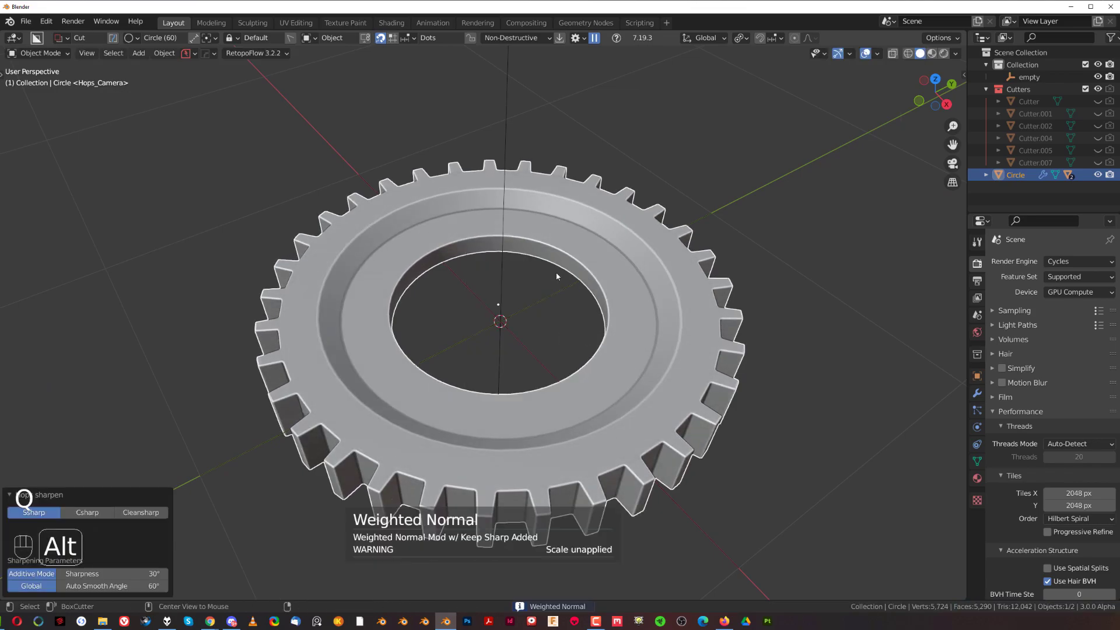
pyautogui.moveTo(557, 276); pyautogui.dragTo(527, 293, button='middle')
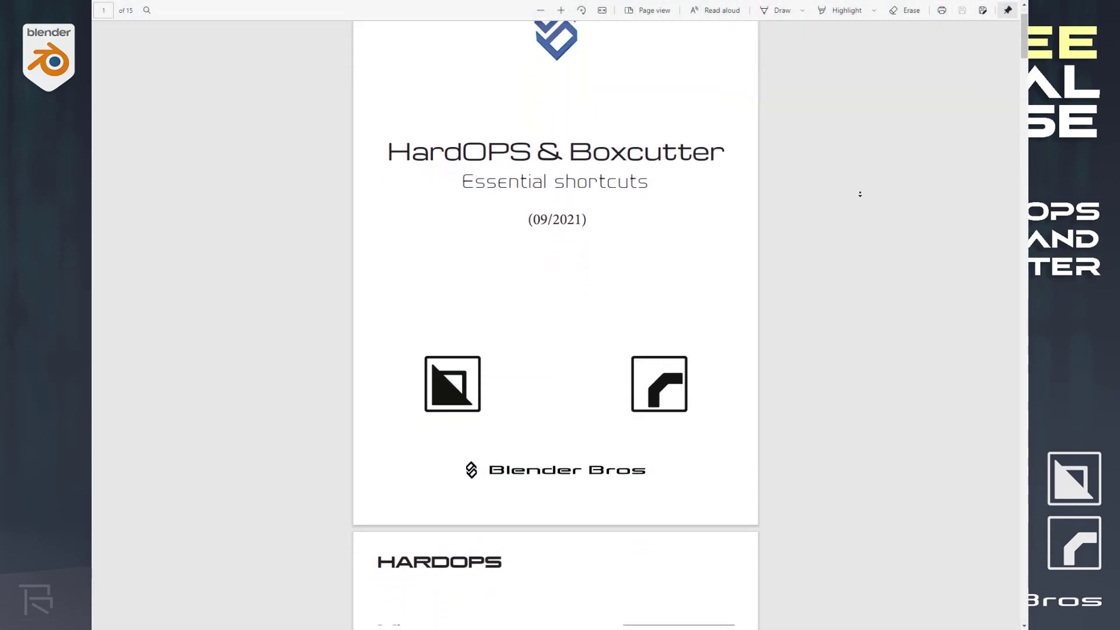
# Scroll the shortcuts PDF down to page 8, the BOXCUTTER Cutter scroll section
pyautogui.scroll(-8, 860, 194)
pyautogui.scroll(-9, 862, 199)
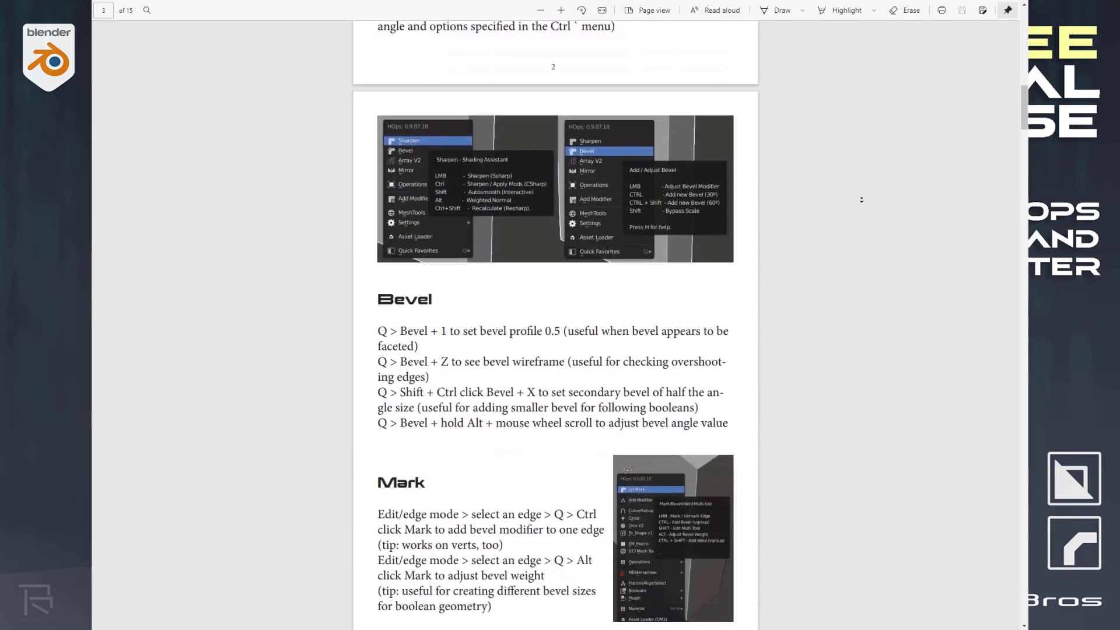
pyautogui.scroll(-5, 864, 201)
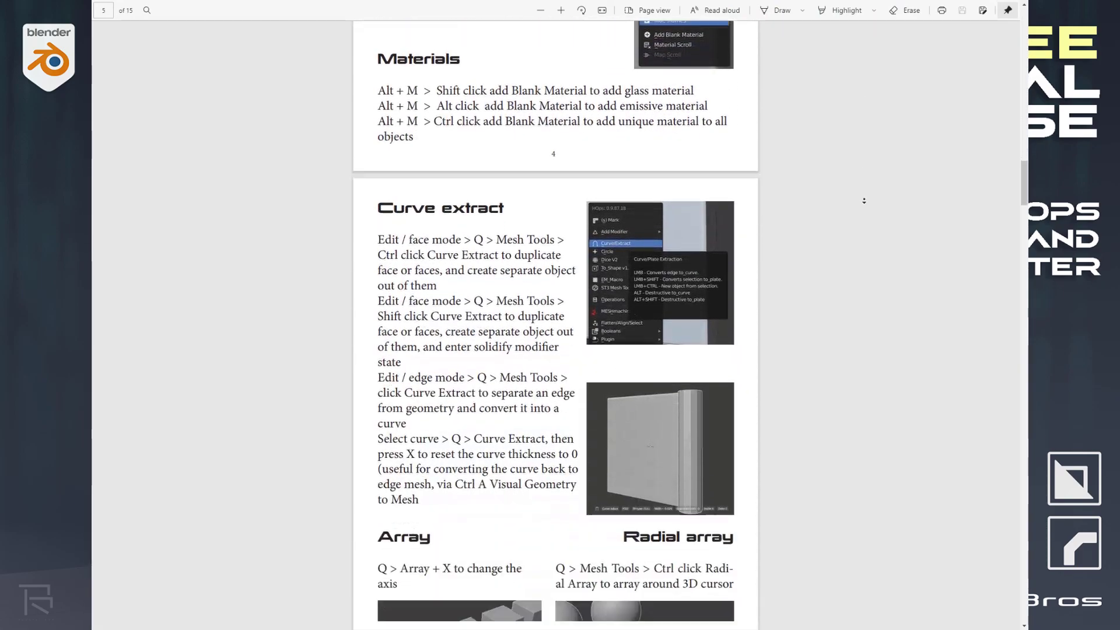
pyautogui.scroll(-4, 867, 199)
pyautogui.scroll(-4, 867, 196)
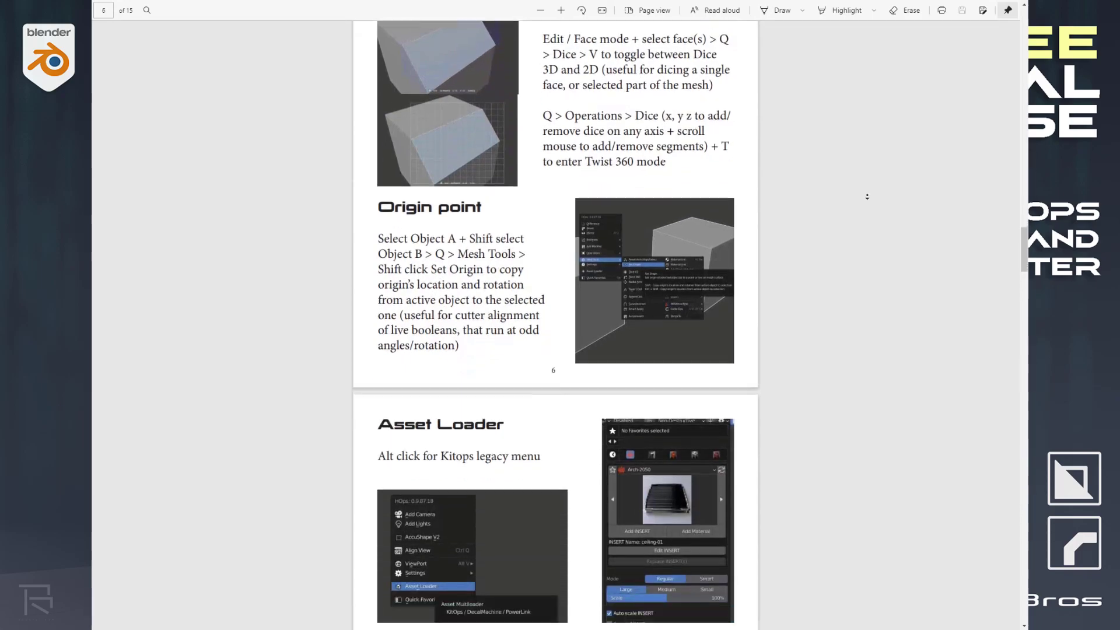
pyautogui.scroll(-18, 867, 196)
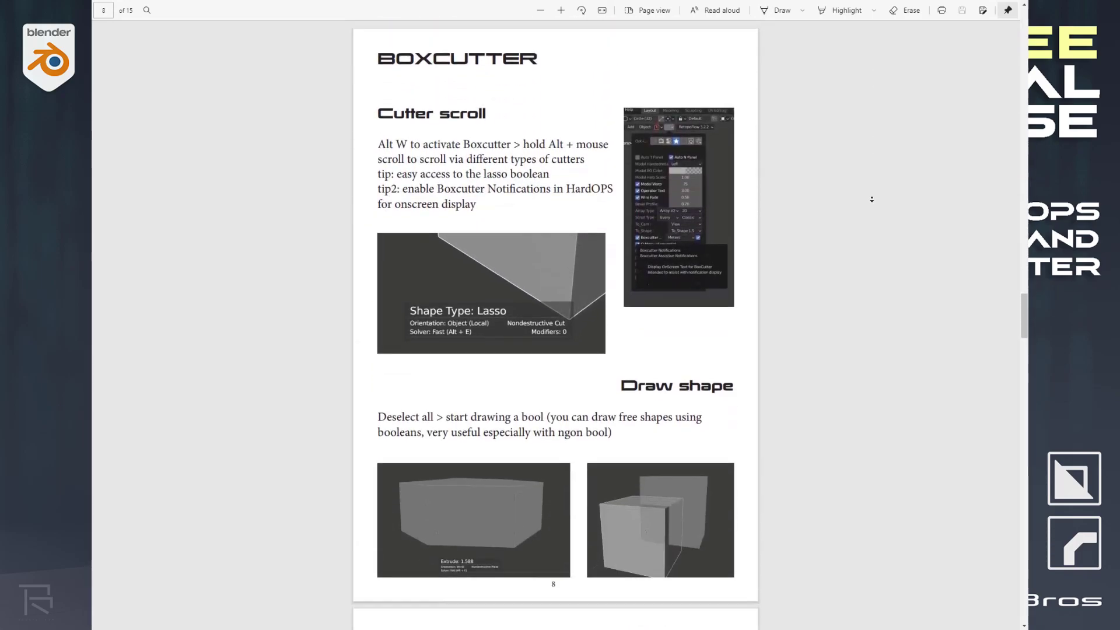